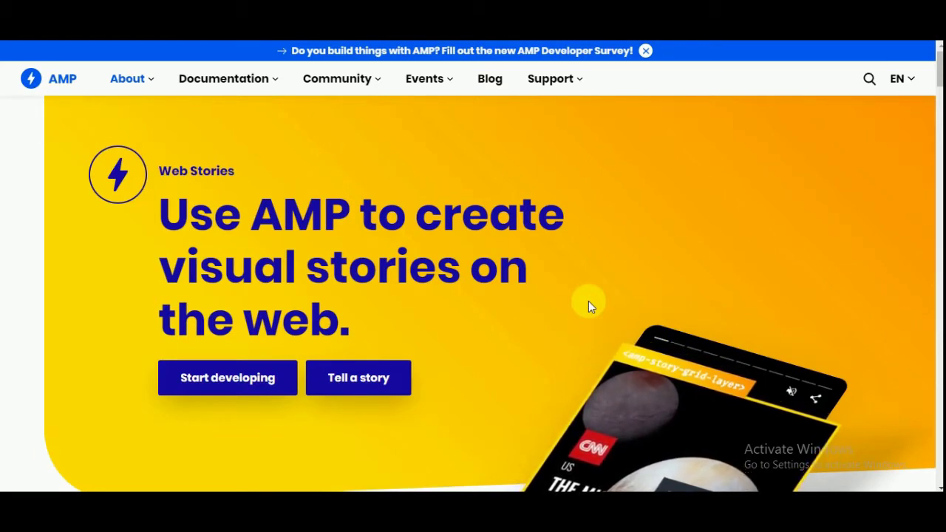
Step: Download the Web Stories beta plugin for WordPress as a zip file
scroll(579, 152, "down", 5)
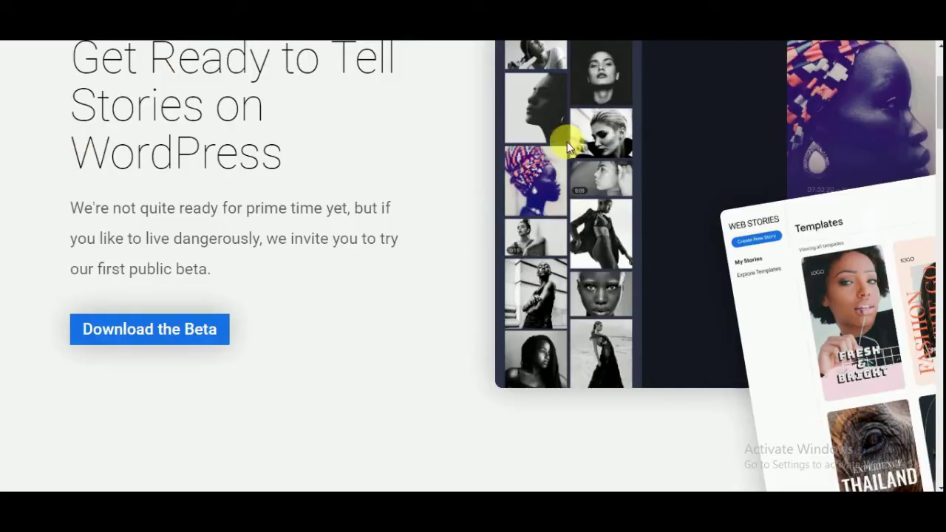
mouse_move(936, 88)
left_mouse_down()
mouse_move(937, 63)
mouse_move(933, 93)
left_mouse_up()
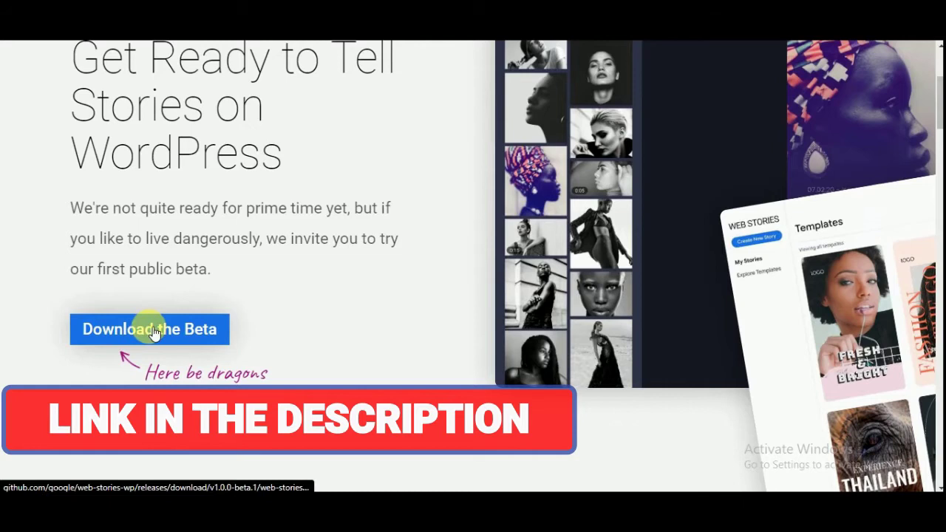
left_click(158, 327)
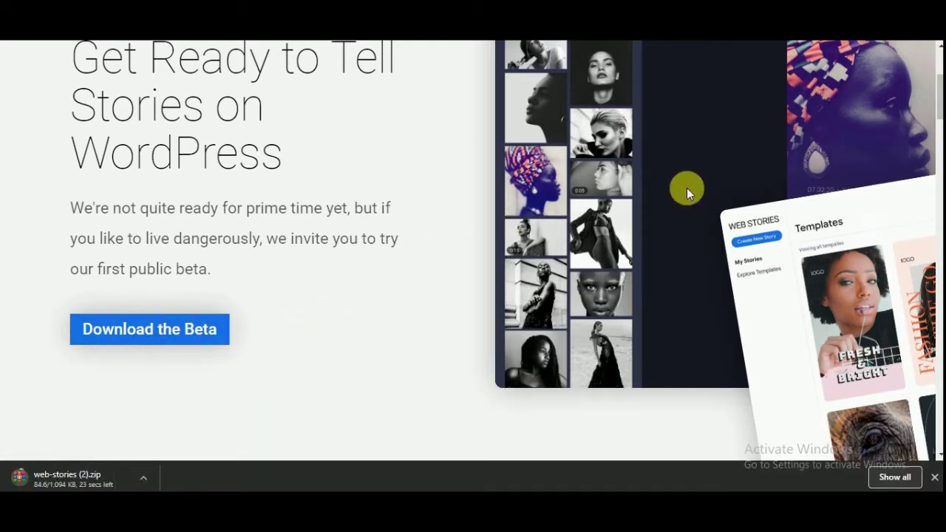
left_click_drag(940, 93, 908, 93)
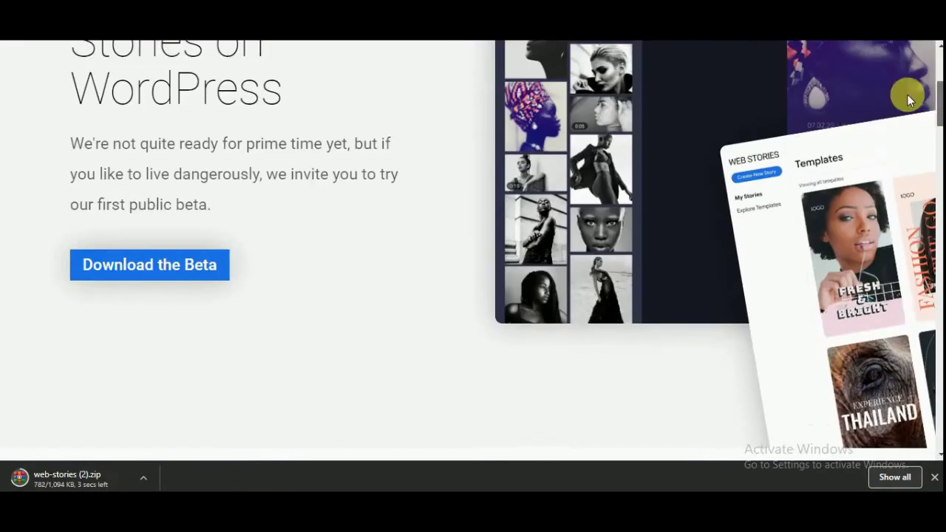
key("alt+Left")
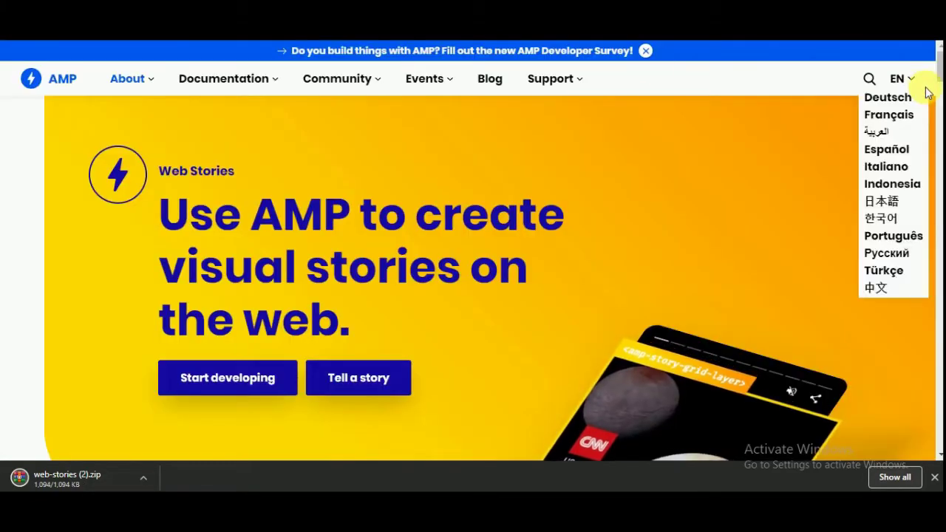
mouse_move(939, 70)
left_mouse_down()
mouse_move(935, 200)
mouse_move(920, 116)
mouse_move(928, 70)
left_mouse_up()
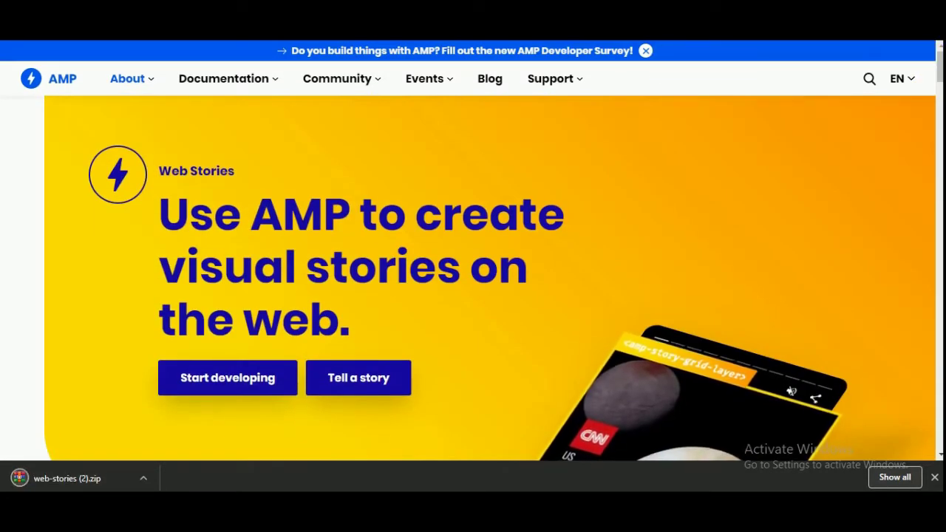
scroll(439, 194, "down", 10)
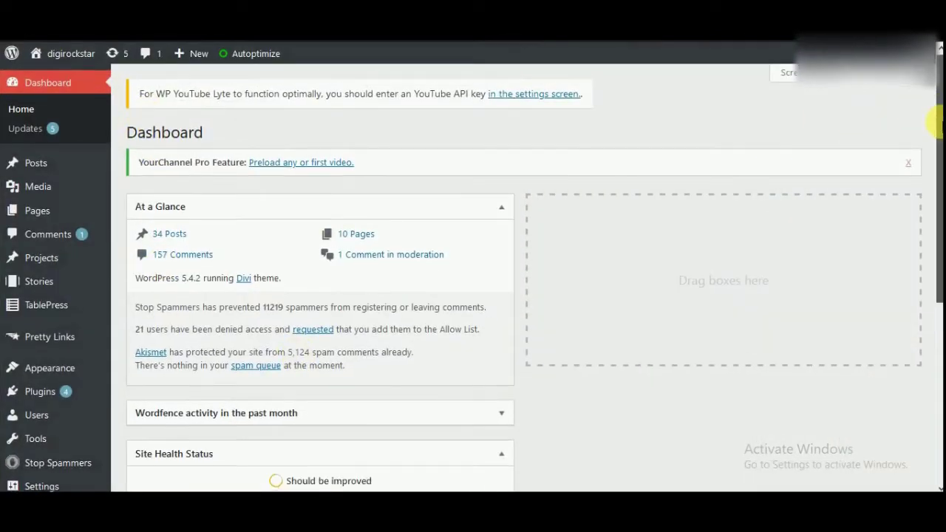
Step: Open the form for uploading a plugin zip file in the WordPress admin area
scroll(574, 198, "down", 1)
mouse_move(66, 342)
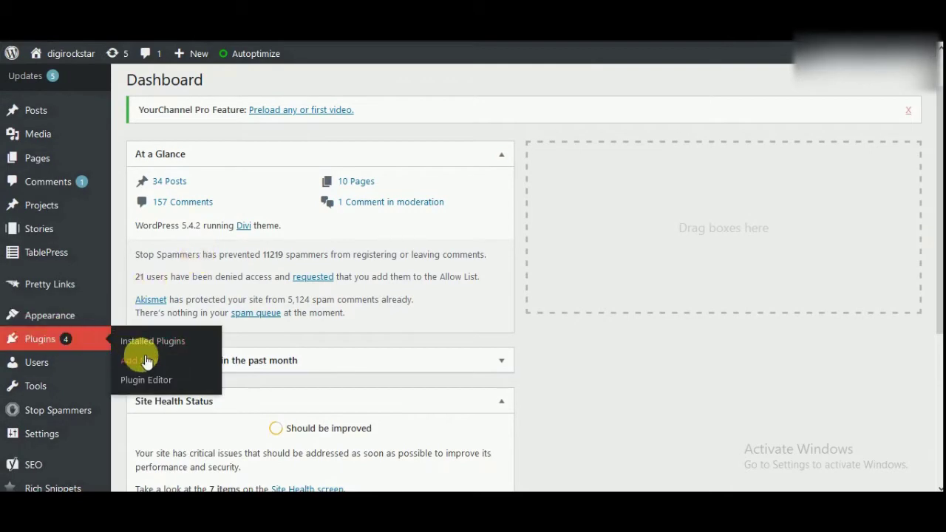
left_click(148, 361)
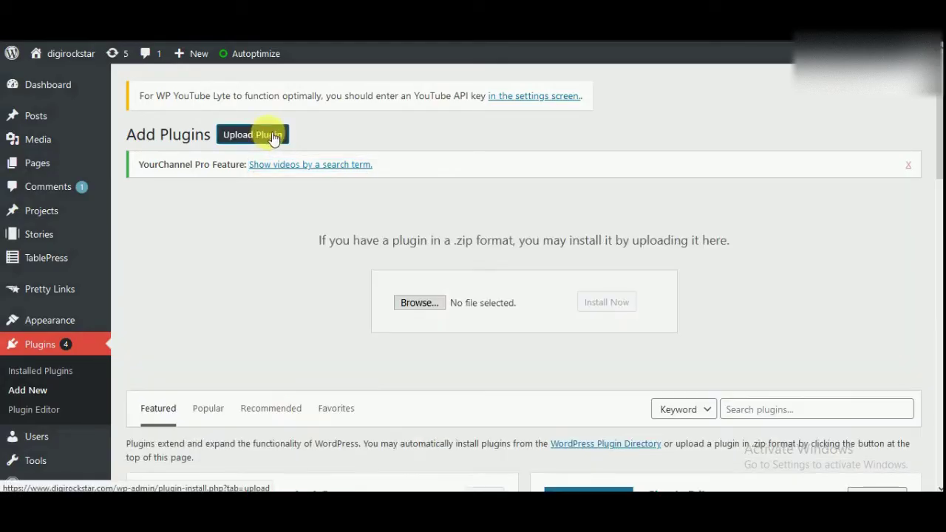
scroll(433, 213, "down", 1)
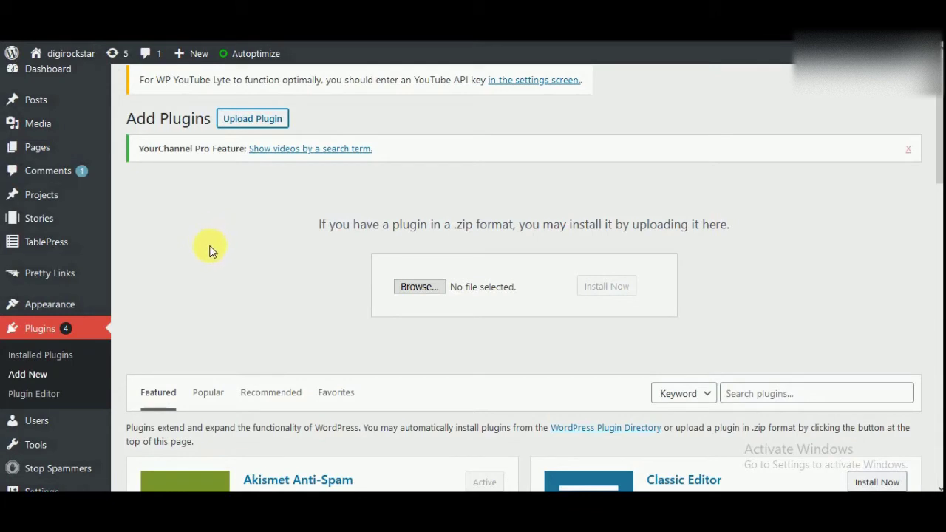
Step: Create a new web story from the "Food & Stuff" template in the Stories dashboard
mouse_move(46, 220)
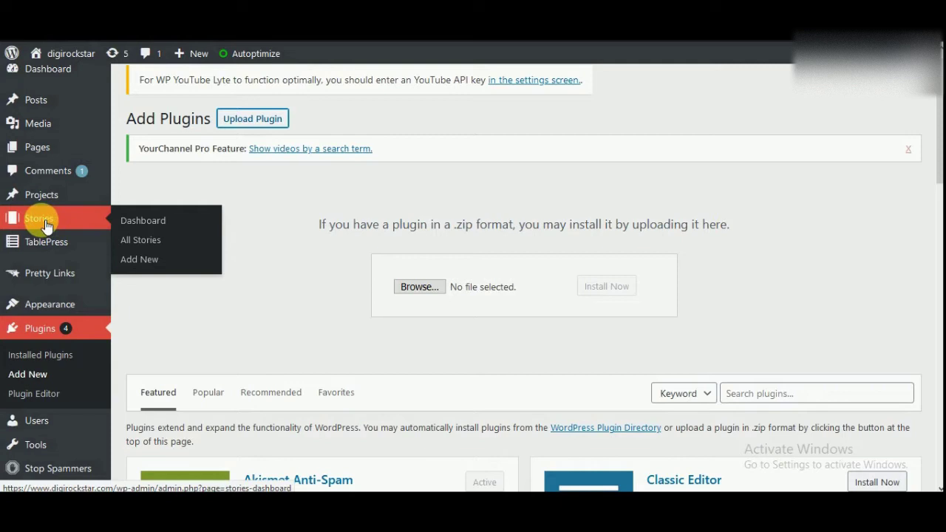
left_click(138, 225)
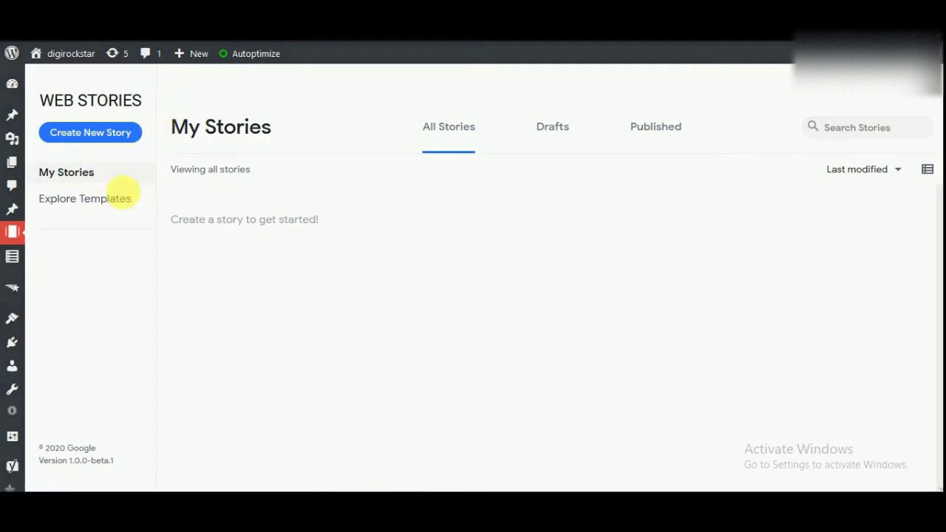
left_click(81, 207)
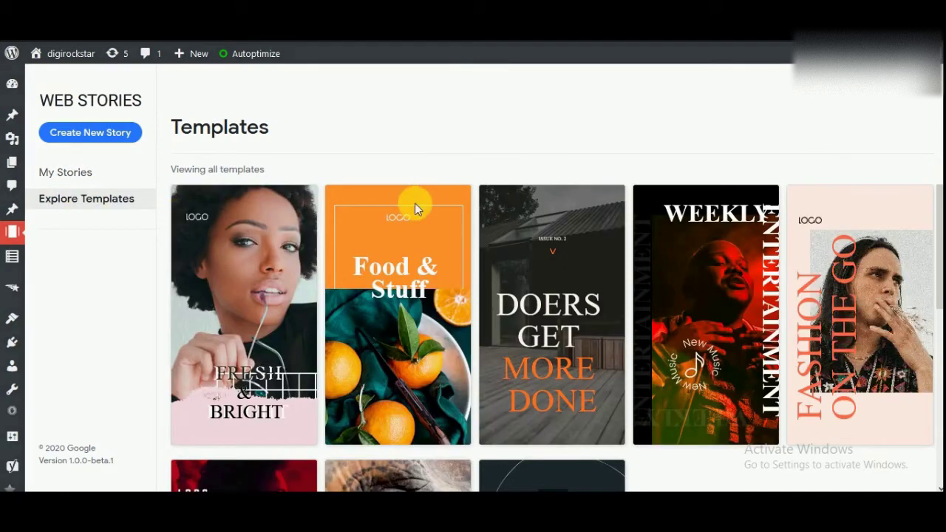
mouse_move(937, 207)
left_mouse_down()
mouse_move(936, 337)
mouse_move(937, 221)
left_mouse_up()
mouse_move(394, 240)
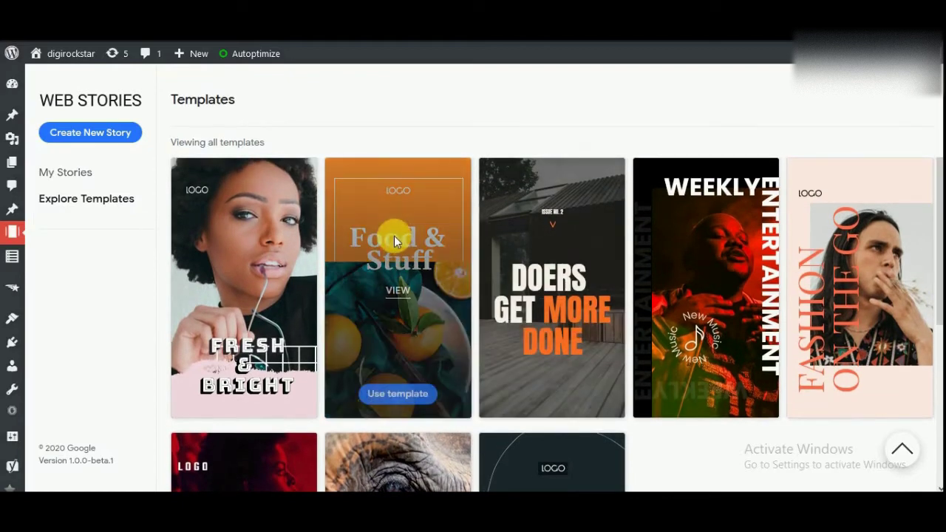
left_click(396, 393)
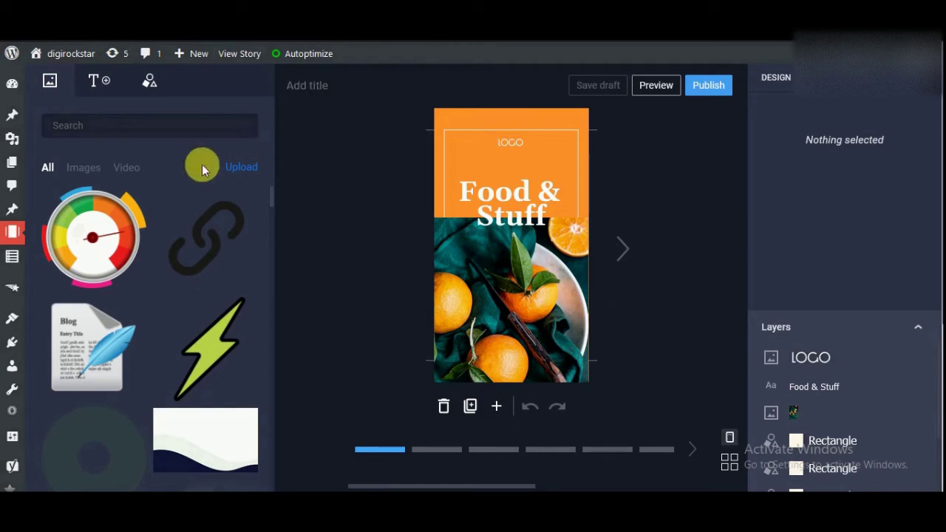
Step: Examine the media library, text presets and basic shapes available in the story editor
mouse_move(90, 262)
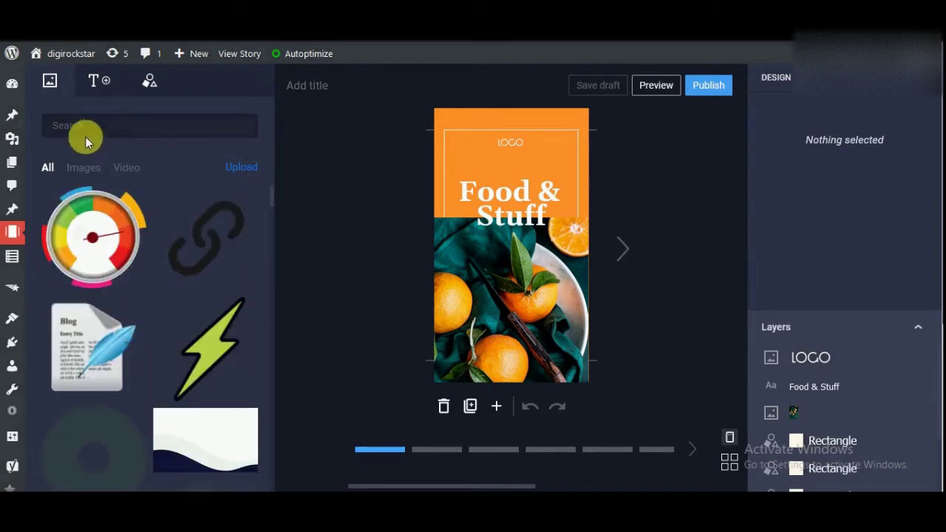
left_click(96, 81)
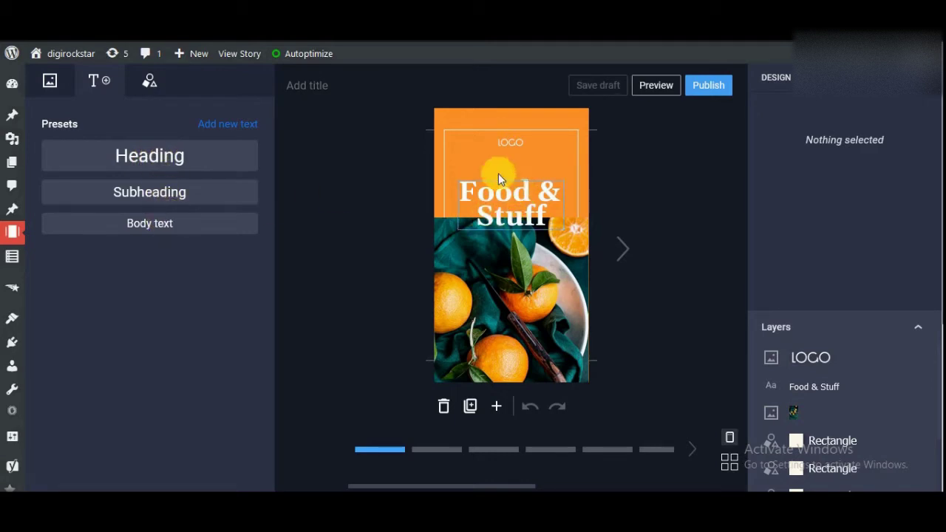
left_click(472, 266)
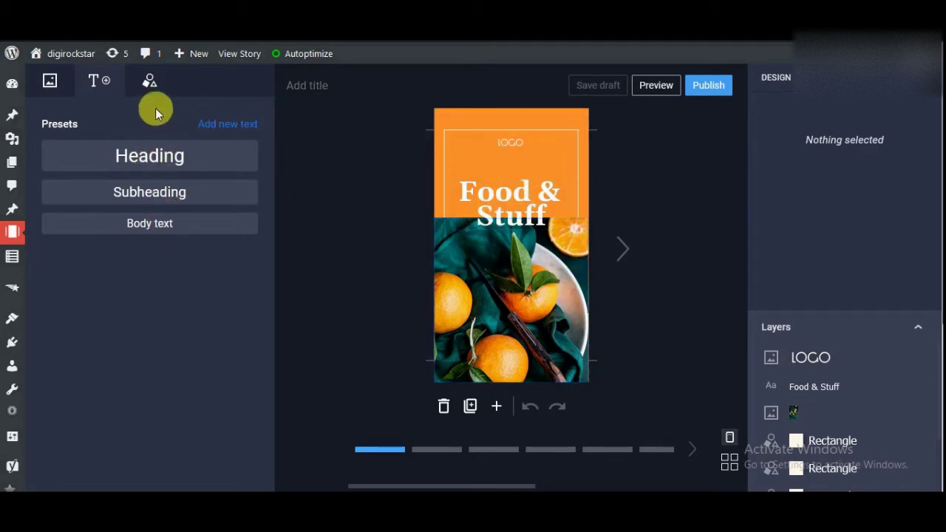
left_click(150, 84)
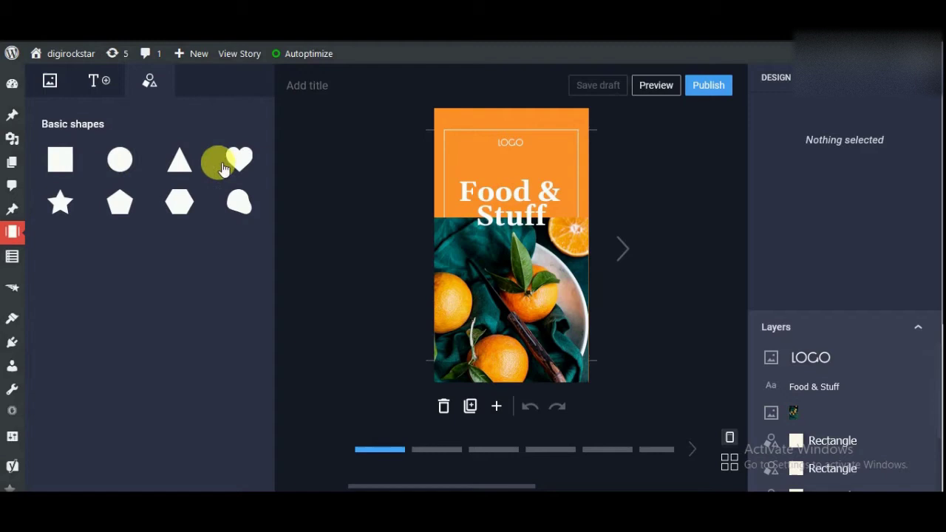
left_click(50, 82)
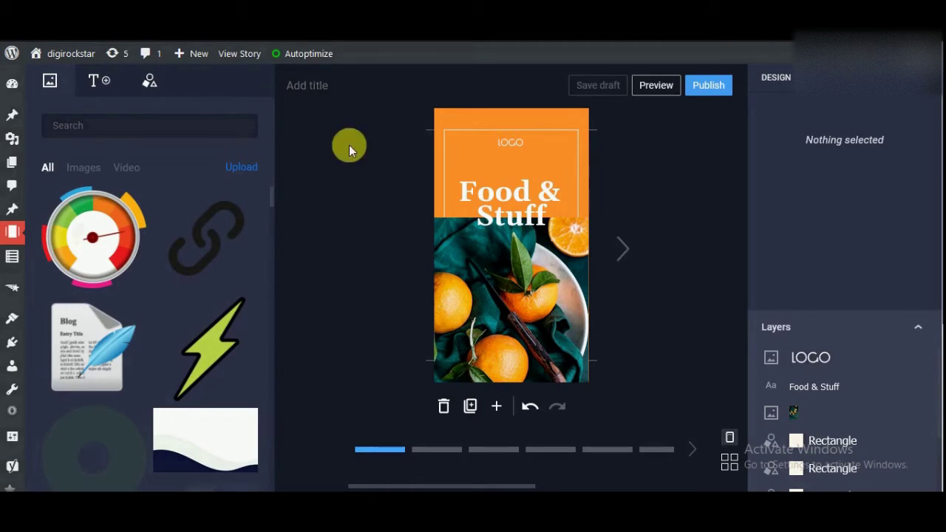
Step: Title the story "wp speed"
left_click(340, 95)
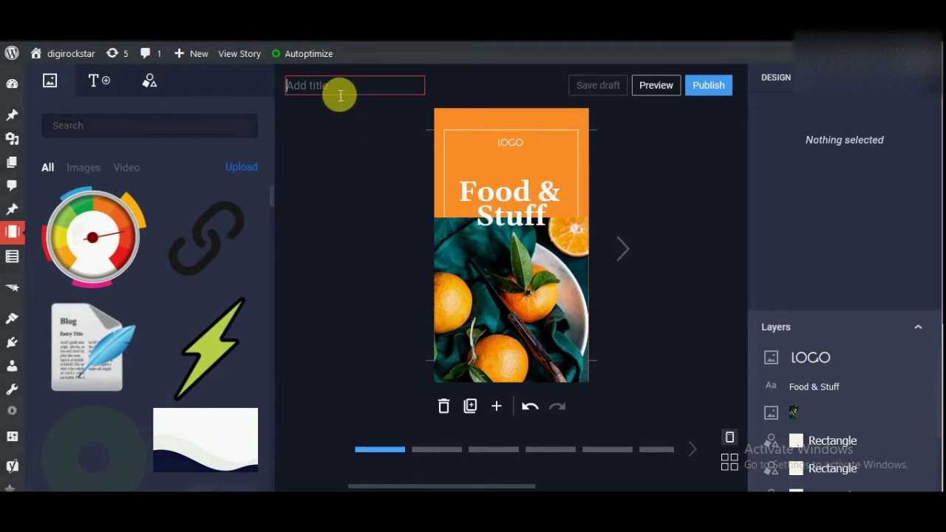
type("wp speed")
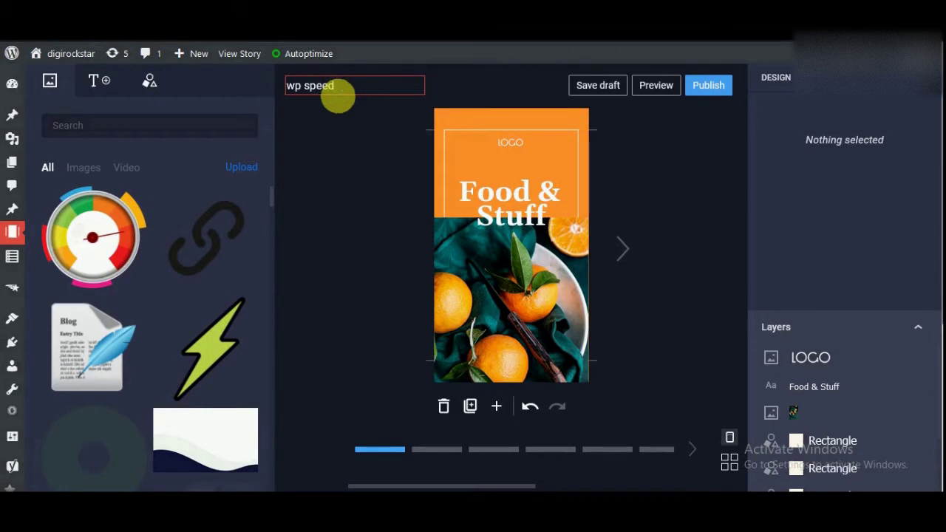
left_click(360, 172)
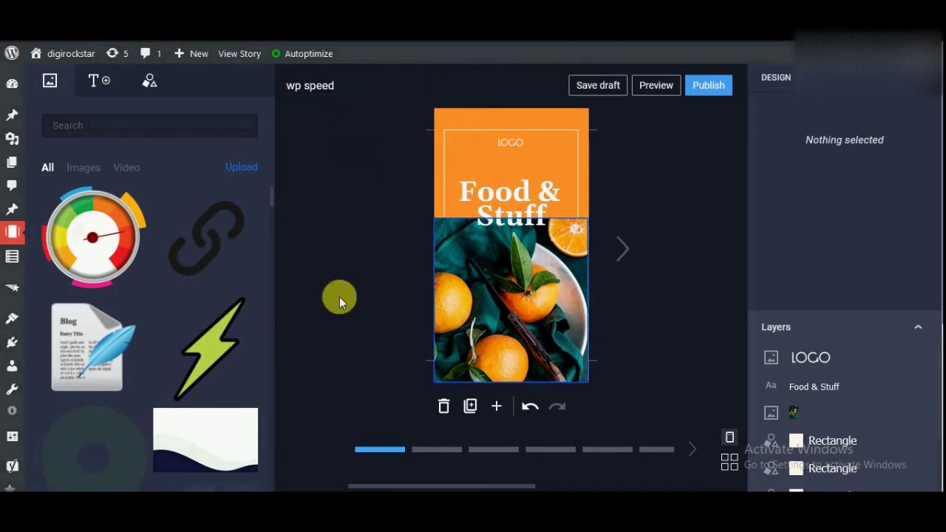
Step: Delete the oranges photo from the cover page and insert the speedometer image from the media library
left_click(493, 263)
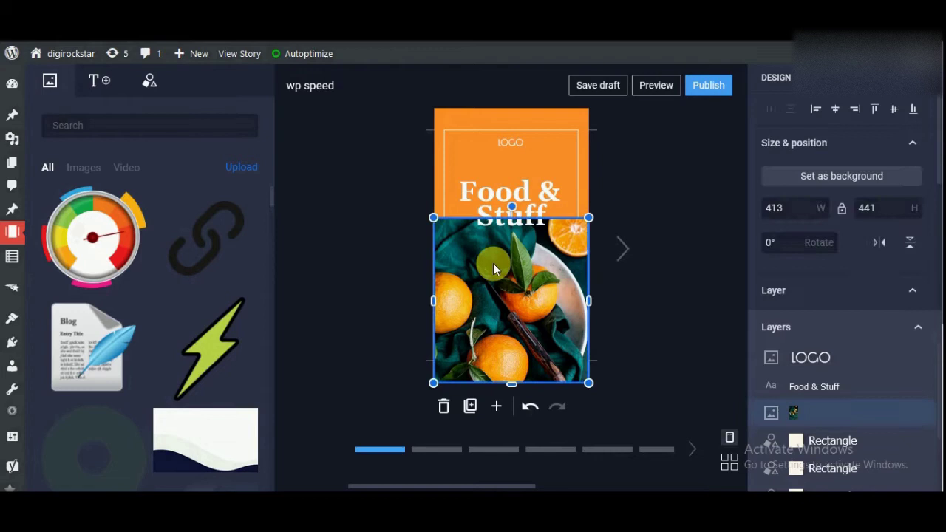
key("Delete")
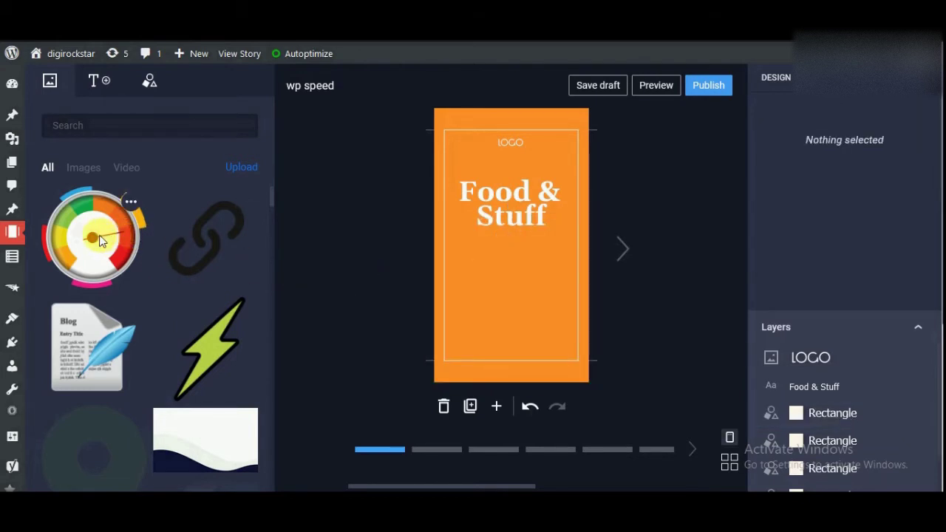
left_click_drag(104, 243, 133, 237)
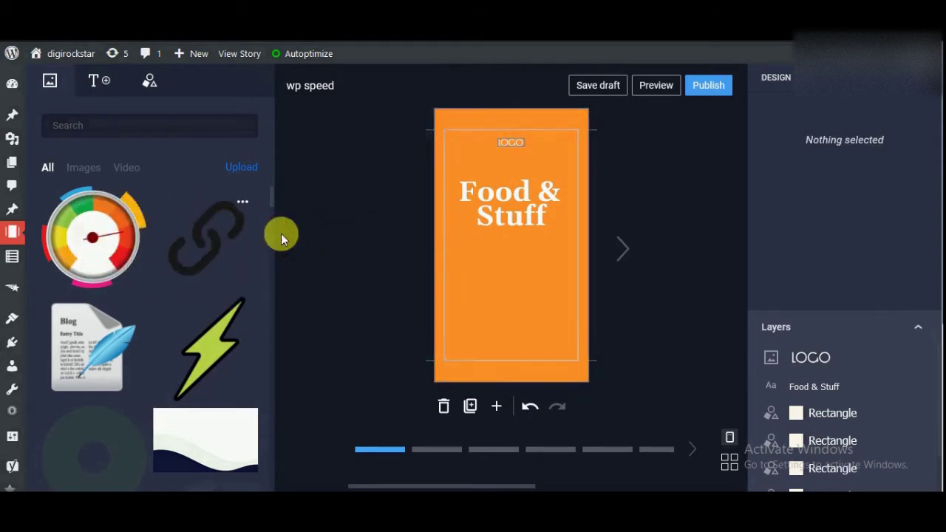
left_click(104, 227)
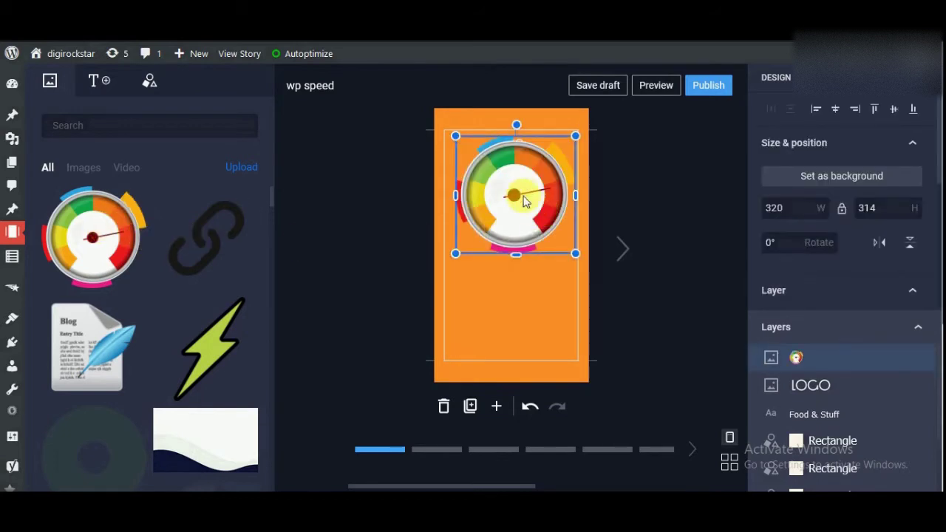
Step: Position the speedometer image below the "Food & Stuff" heading and enlarge it to about 355 by 349
left_click_drag(521, 188, 511, 303)
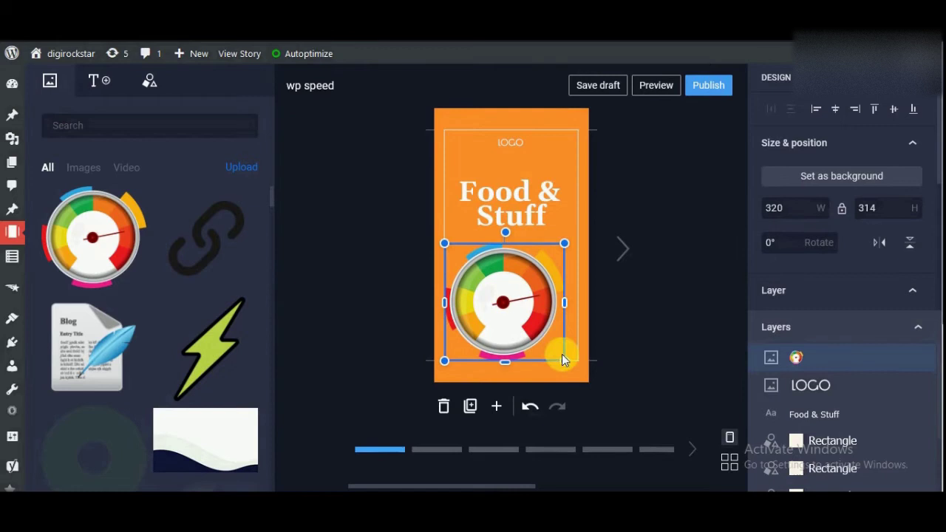
left_click_drag(564, 361, 578, 369)
left_click_drag(530, 326, 529, 297)
left_click(658, 309)
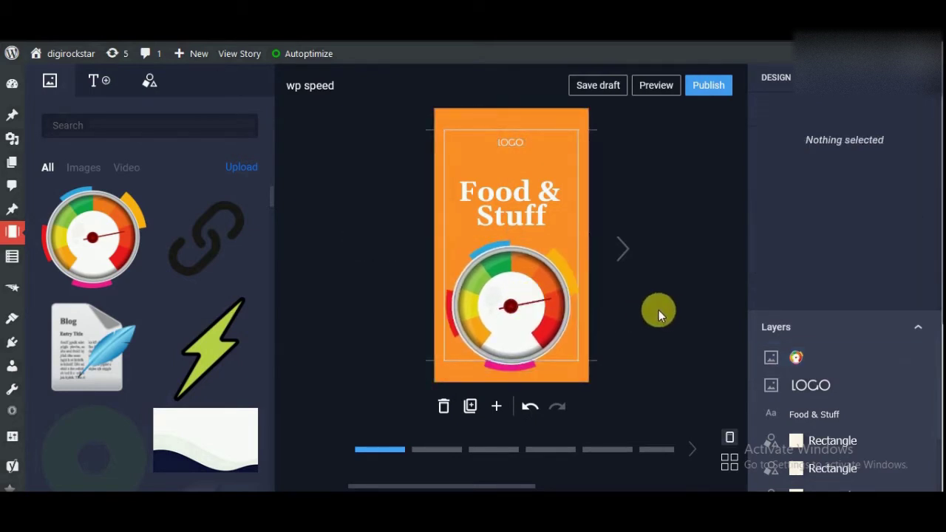
left_click(511, 195)
left_click(522, 312)
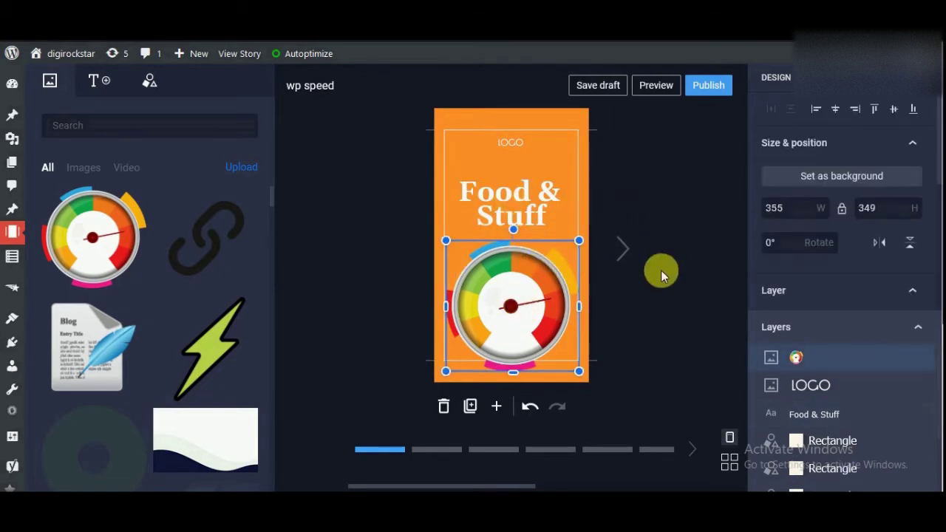
Step: Examine the font, weight, colour, fill, padding and link settings available for the "Food & Stuff" heading
left_click(505, 197)
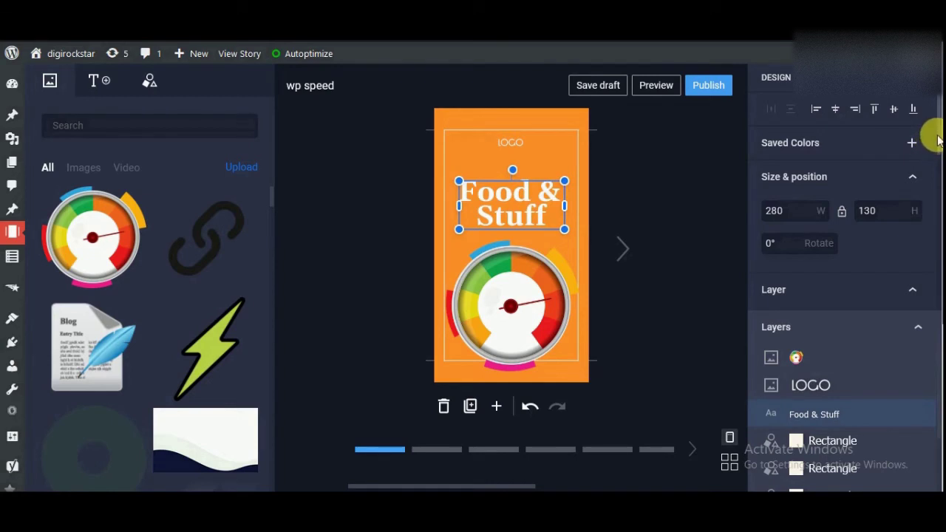
scroll(937, 139, "down", 1)
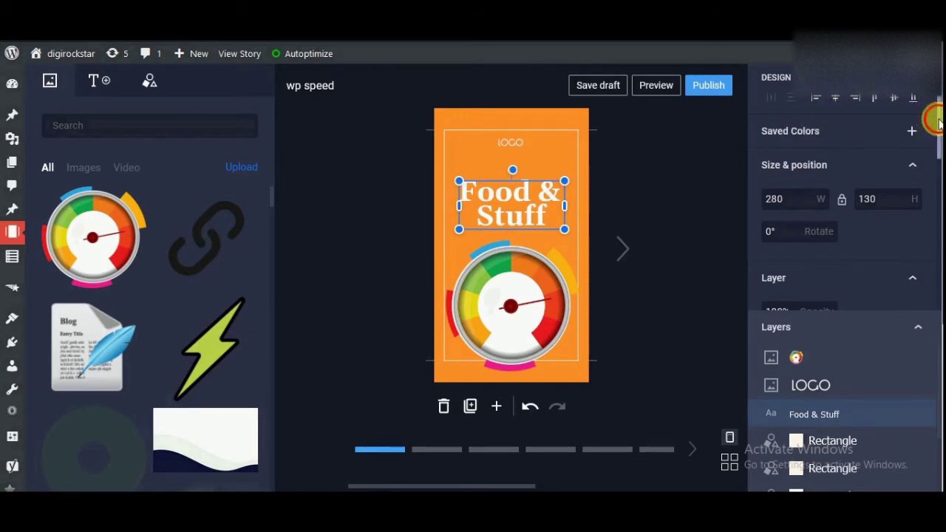
left_click_drag(937, 122, 936, 196)
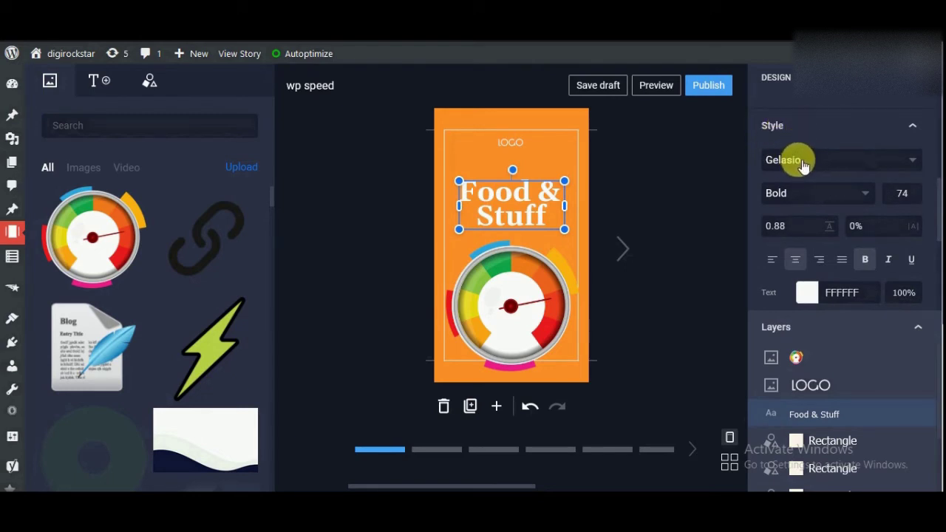
double_click(802, 165)
left_click(794, 160)
left_click(796, 158)
left_click(795, 158)
left_click(750, 180)
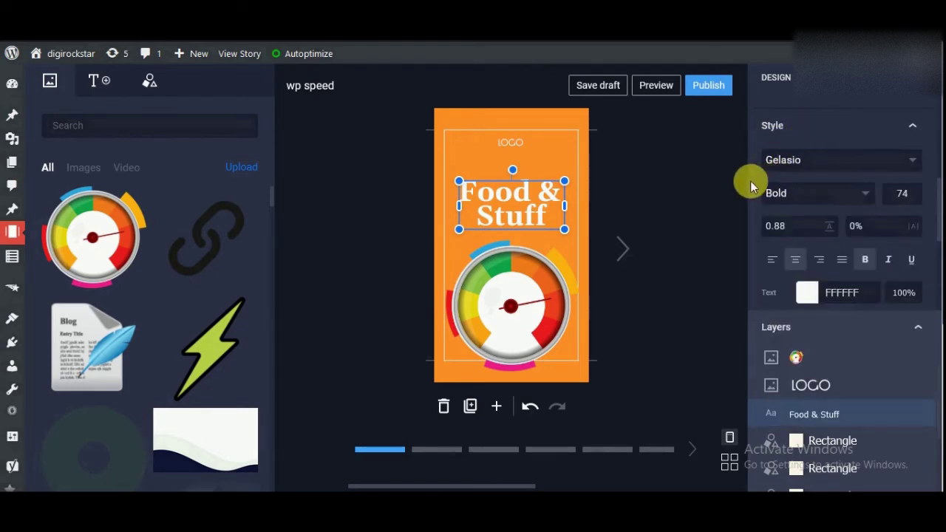
left_click(798, 195)
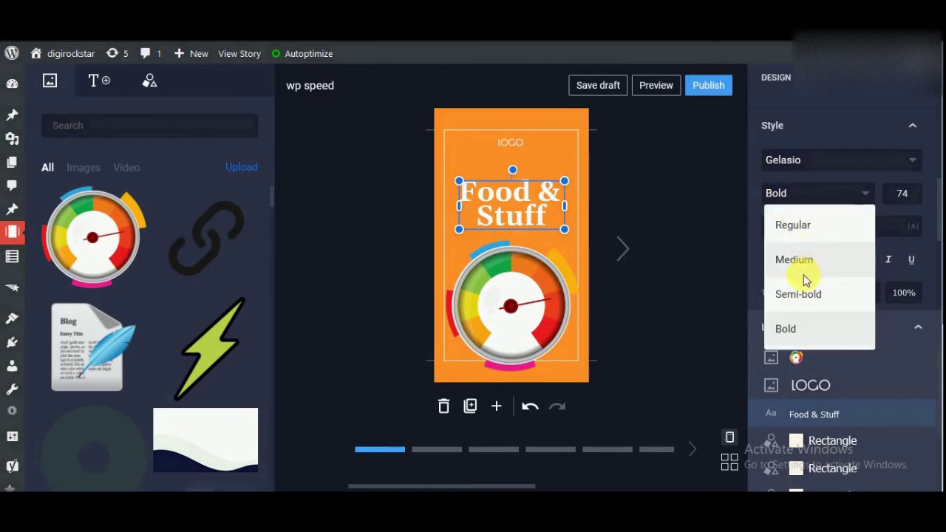
left_click(747, 190)
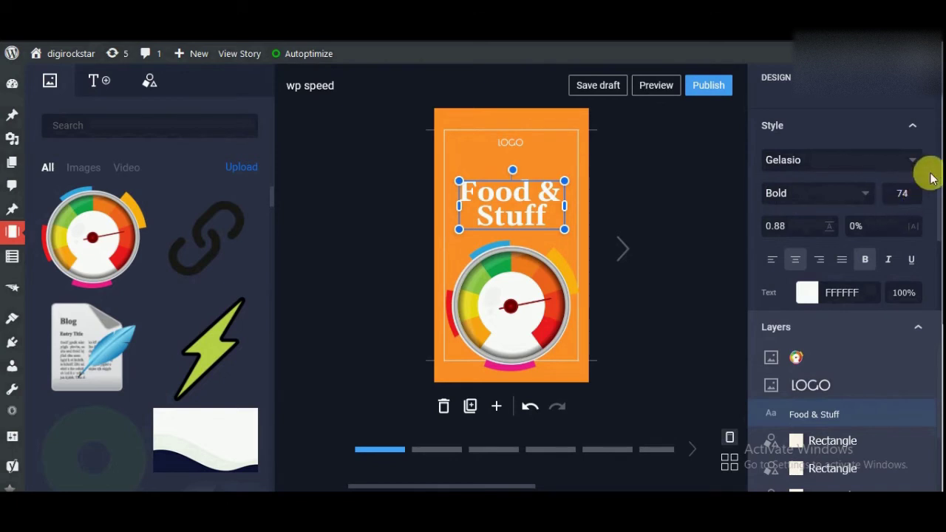
scroll(938, 195, "down", 3)
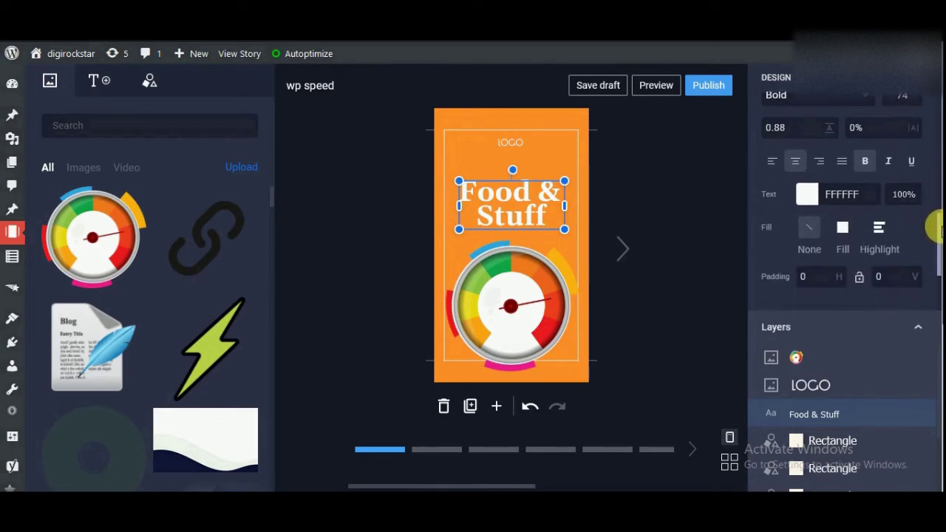
left_click(795, 156)
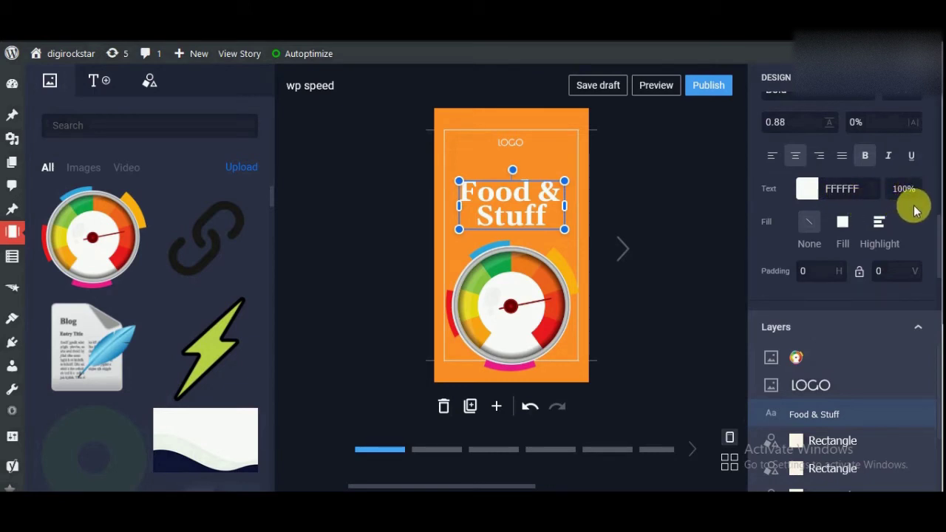
left_click_drag(935, 219, 934, 260)
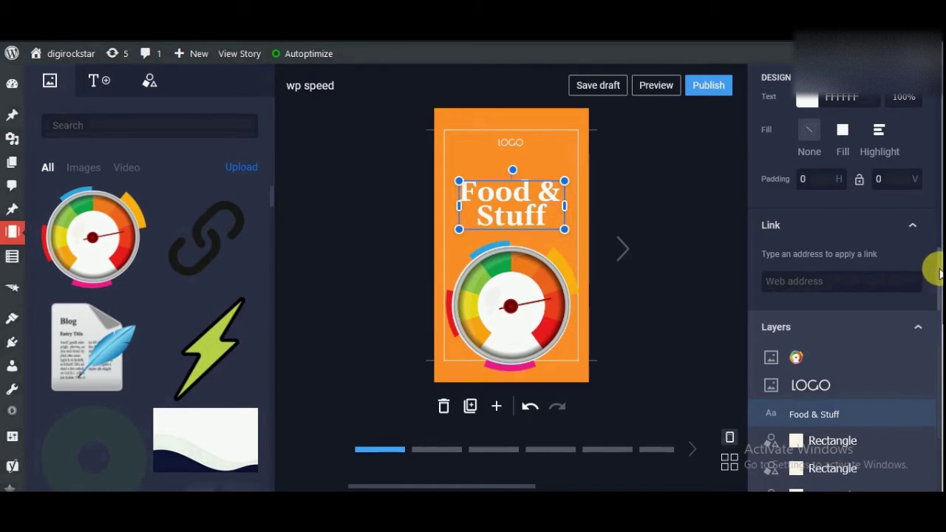
Step: Examine the story's document settings, including visibility, publishing, publisher logo, cover image, permalink and page advancement
left_click(815, 74)
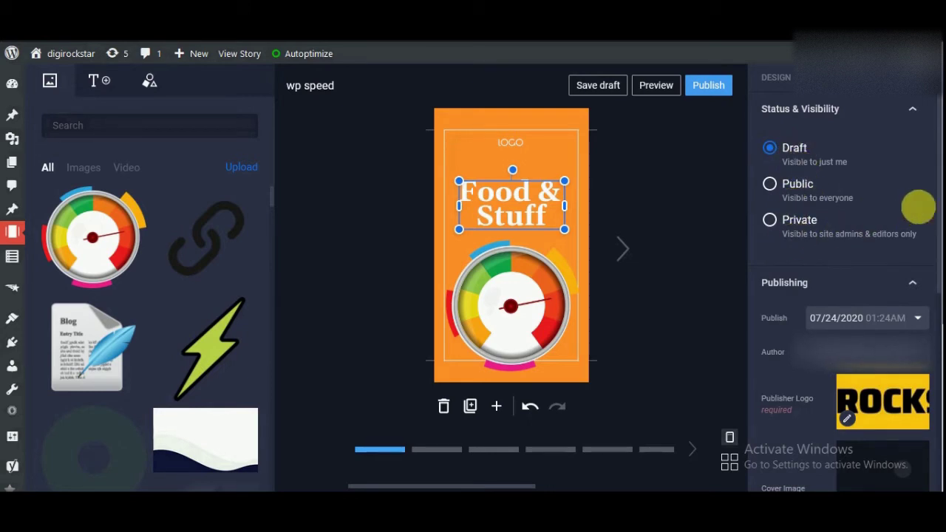
left_click_drag(939, 185, 940, 297)
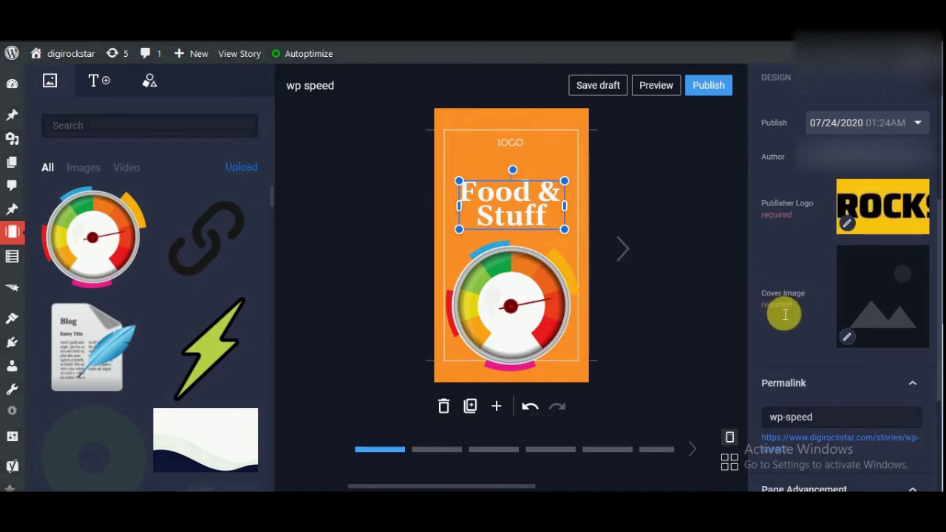
scroll(935, 230, "down", 3)
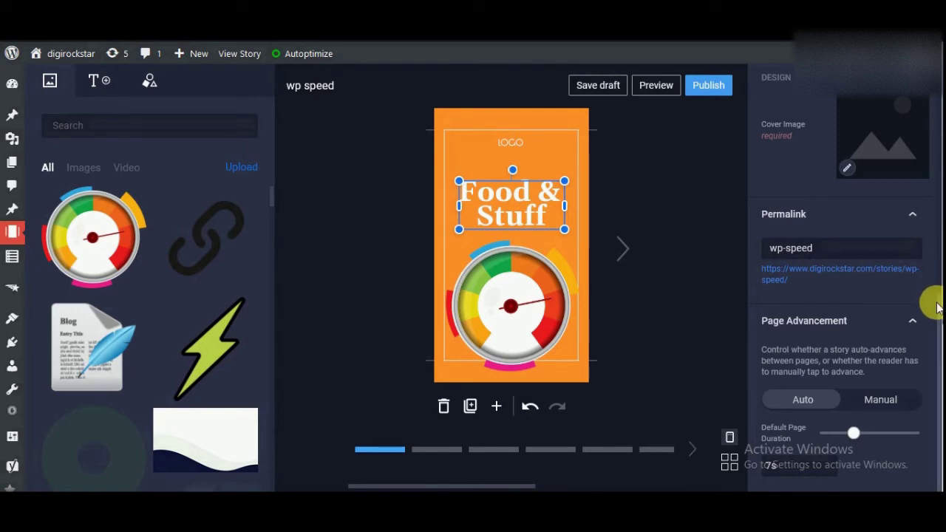
left_click_drag(936, 306, 917, 96)
left_click(776, 77)
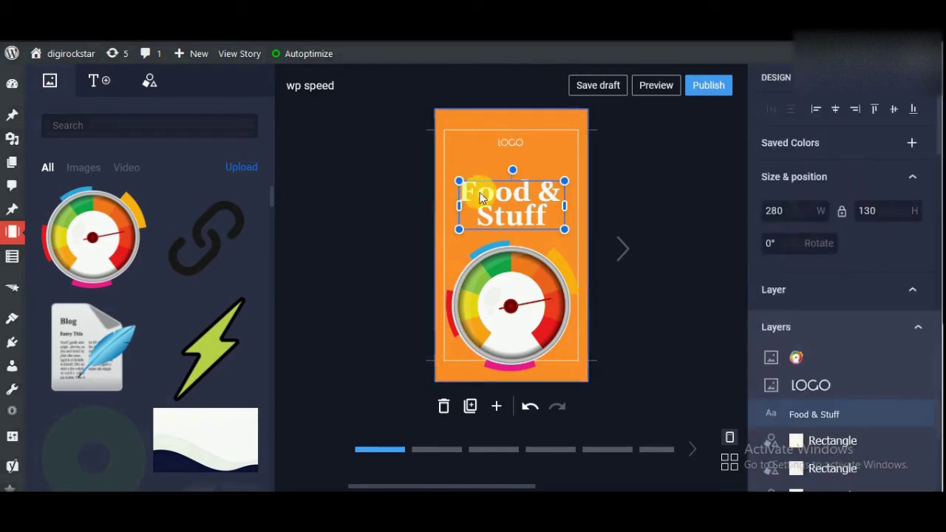
Step: Replace the "Food & Stuff" heading text with "WORDPRESS SPEED OPTIMIZATION"
double_click(505, 202)
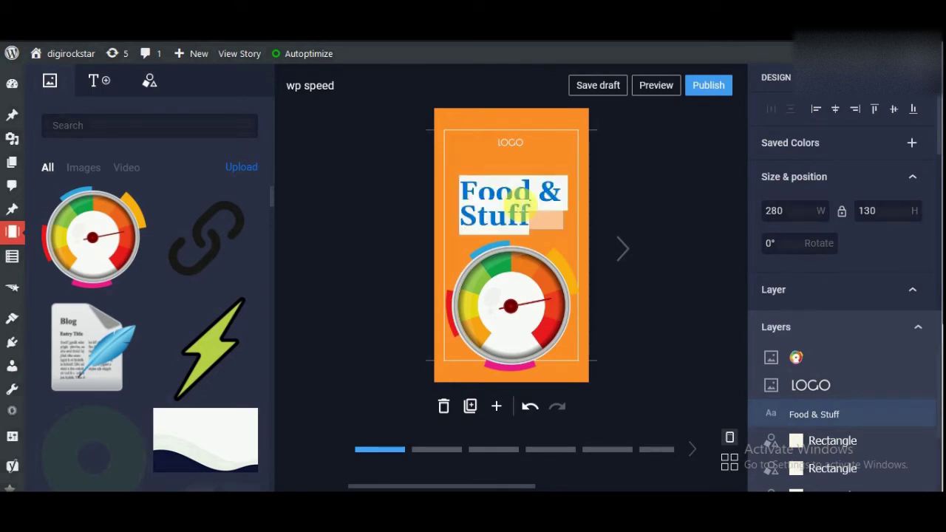
type("Wordpre")
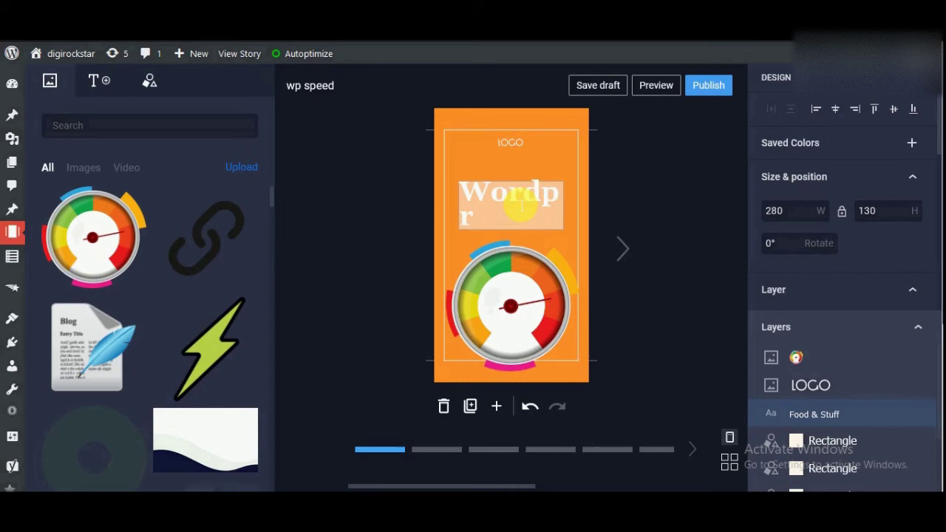
key("BackSpace")
key("BackSpace")
key("BackSpace")
key("BackSpace")
type("ORD PRESS")
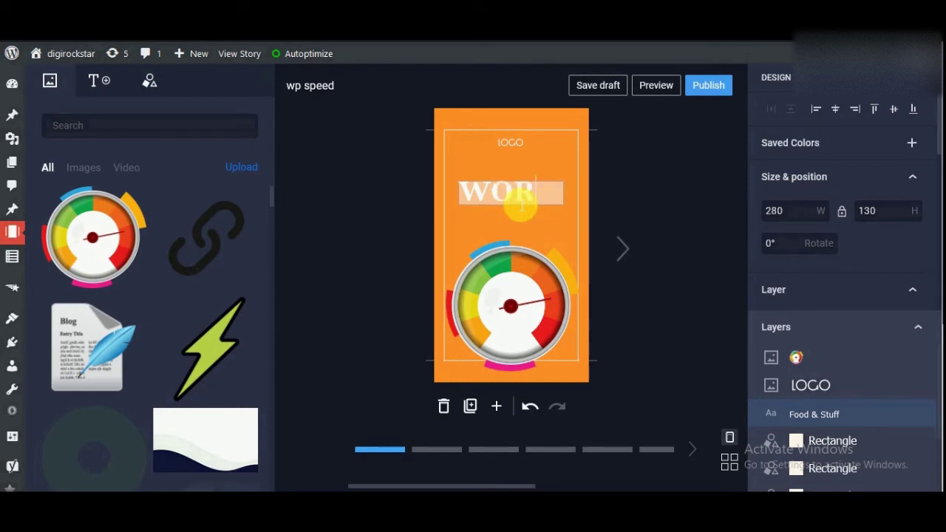
key("Return")
type("SPEE")
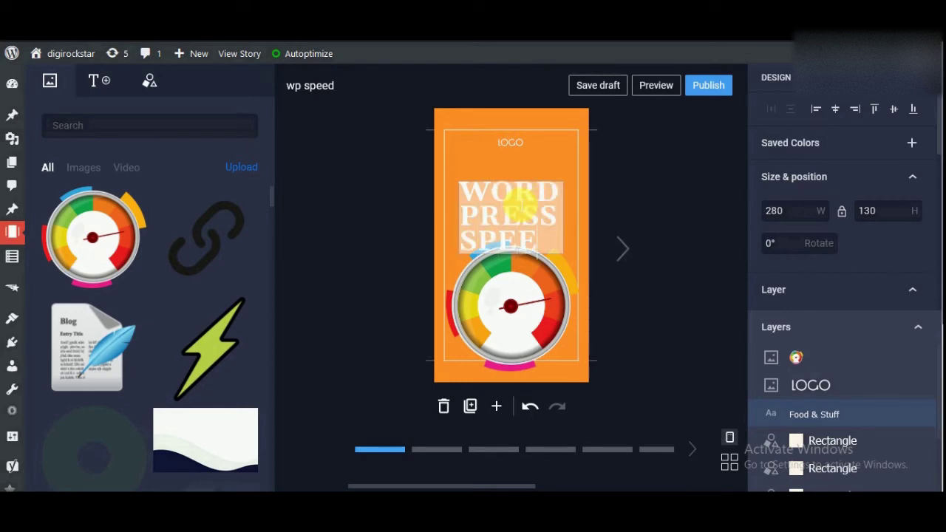
type("D OPTIMIZ")
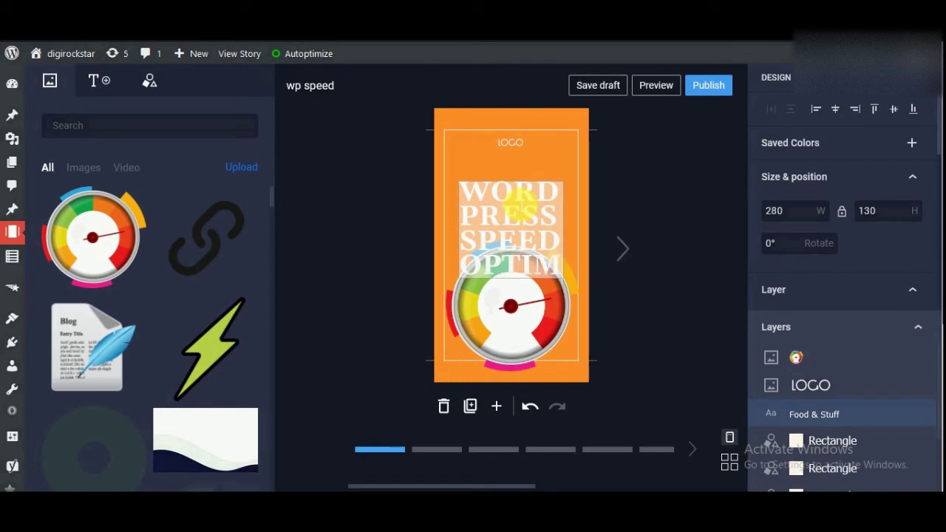
type("ATIO")
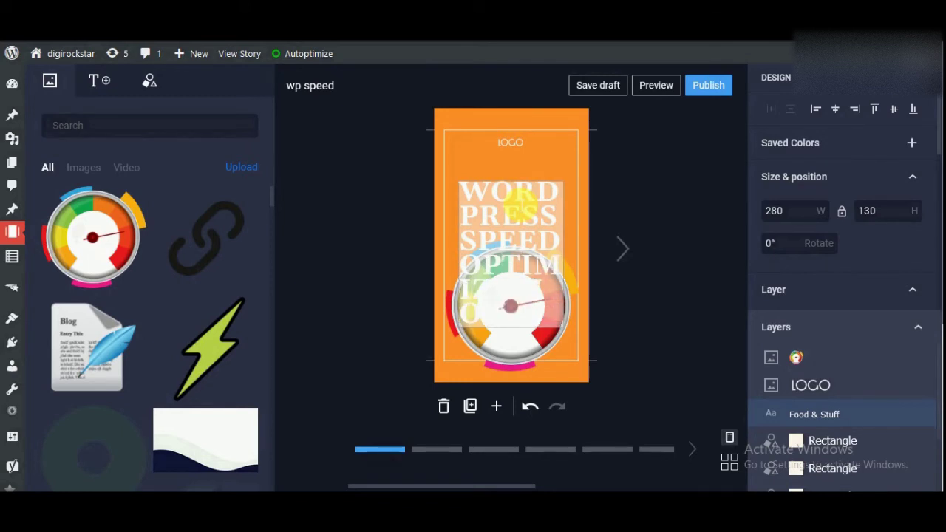
key("Escape")
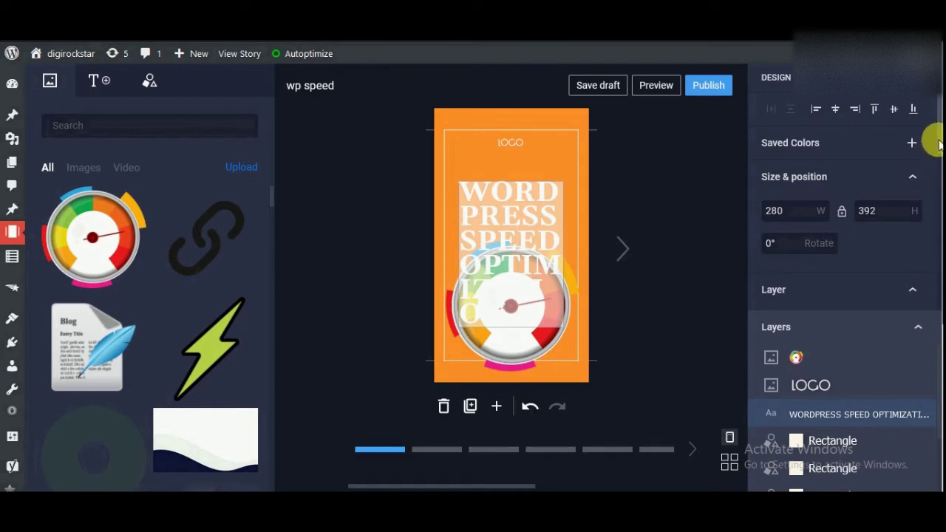
Step: Set the "WORDPRESS SPEED OPTIMIZATION" heading's font size to 40
scroll(936, 180, "down", 5)
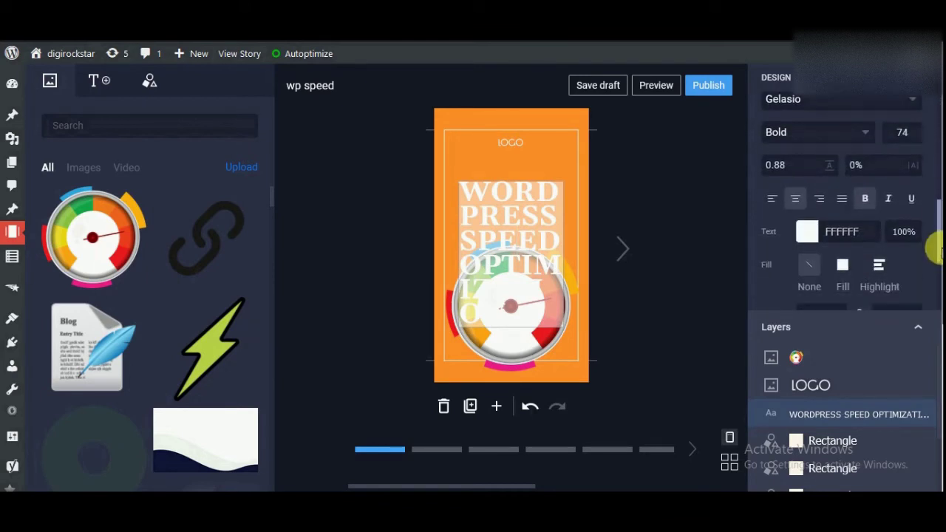
double_click(913, 184)
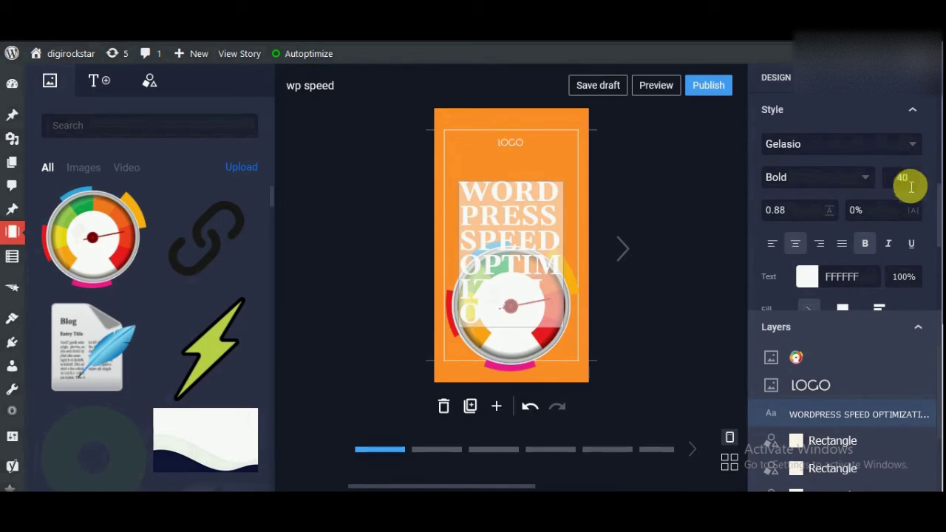
left_click(528, 196)
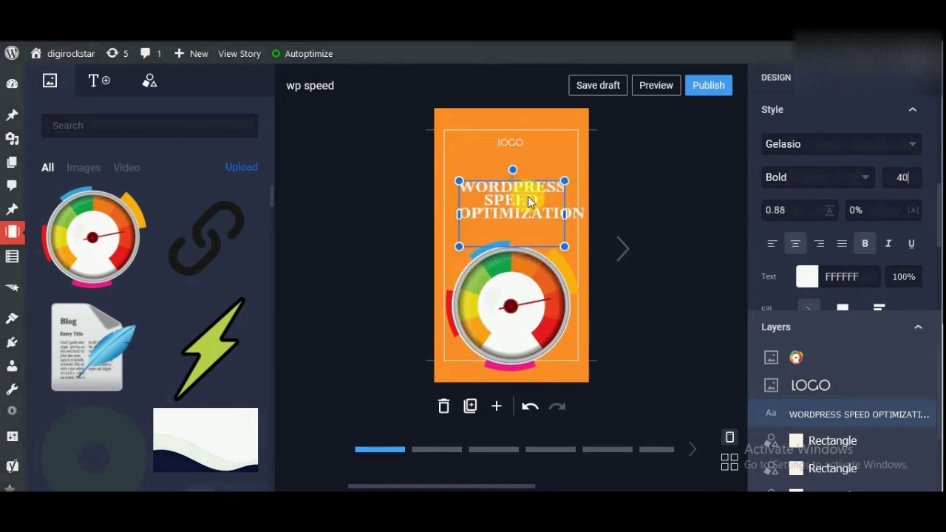
double_click(501, 203)
left_click(620, 204)
Step: Align the heading's text box with the frame's left edge and widen it to about 350 so it fits inside the frame
left_click_drag(515, 201, 505, 198)
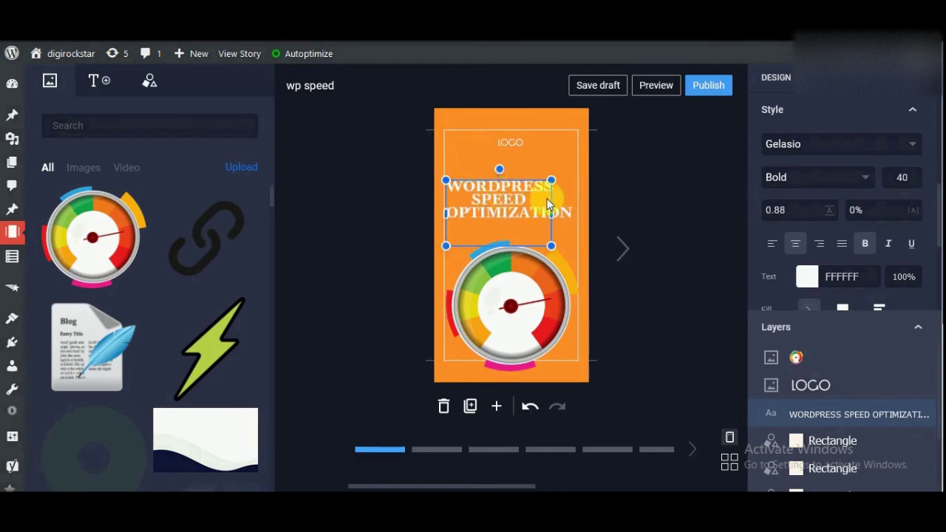
mouse_move(573, 199)
left_mouse_down()
mouse_move(569, 214)
mouse_move(579, 213)
mouse_move(570, 191)
mouse_move(581, 200)
left_mouse_up()
left_click(662, 206)
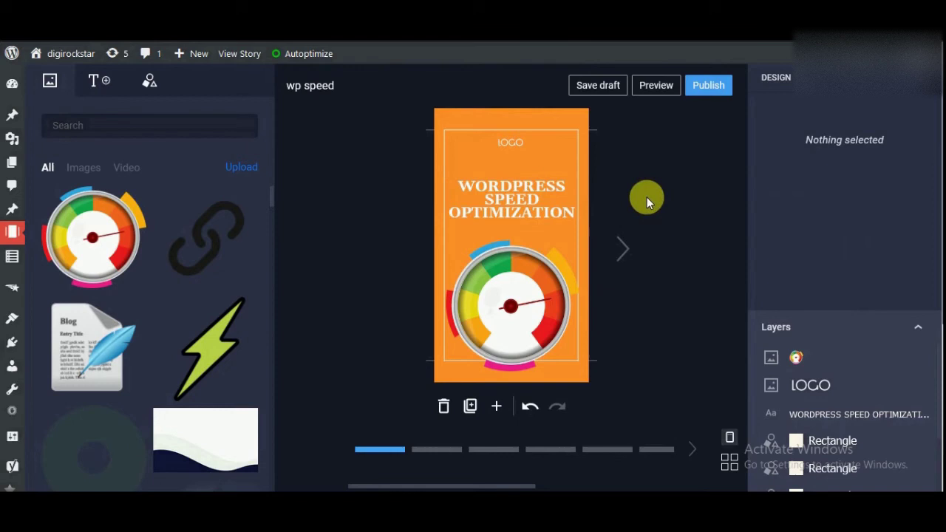
Step: Delete the LOGO image from the cover page and move the heading slightly upward
left_click(509, 198)
left_click(515, 148)
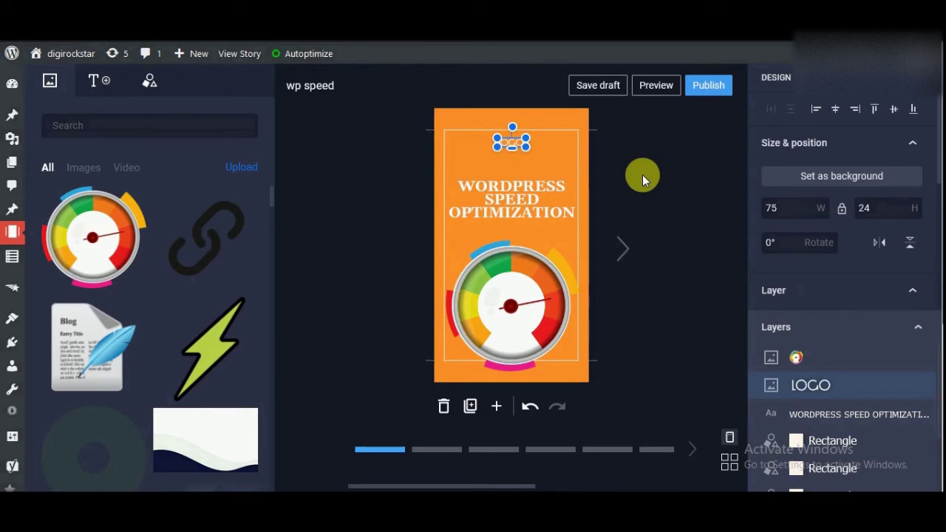
key("Delete")
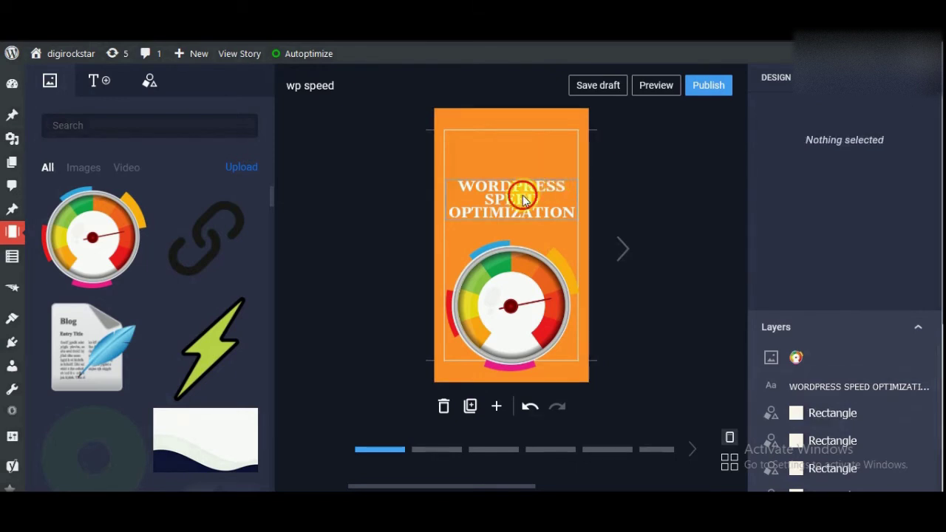
left_click_drag(518, 193, 521, 184)
left_click(655, 191)
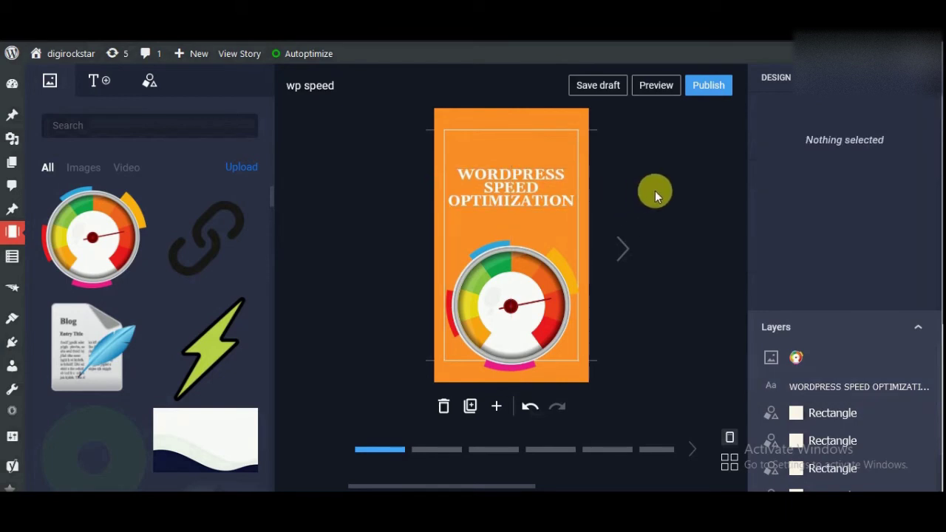
left_click(547, 177)
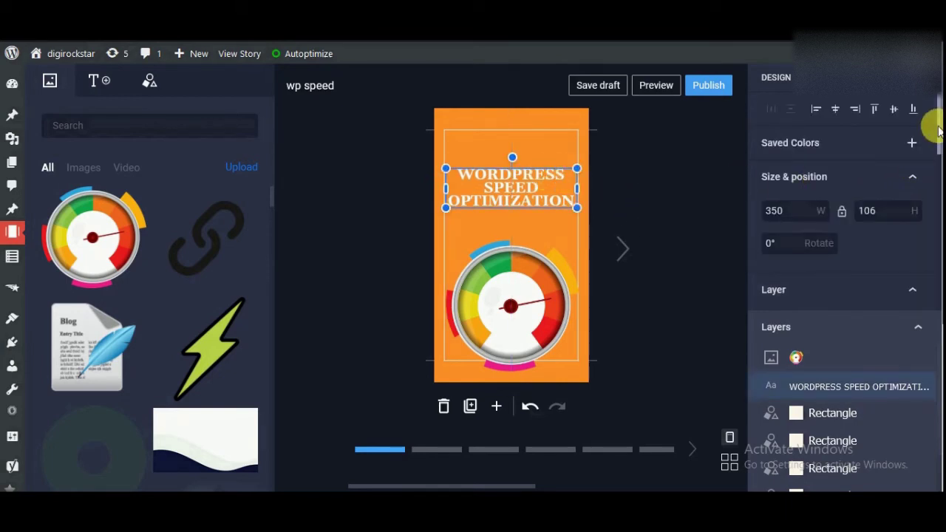
left_click_drag(937, 130, 934, 295)
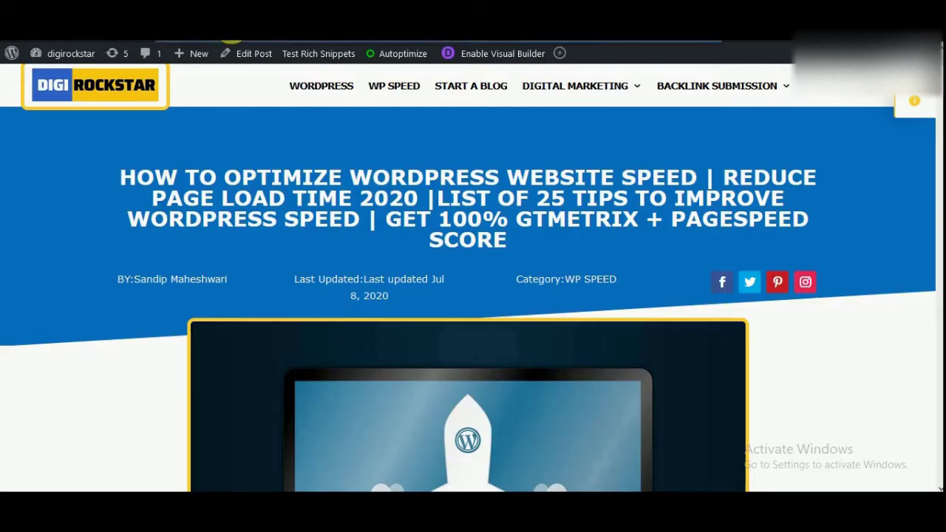
key("ctrl+l")
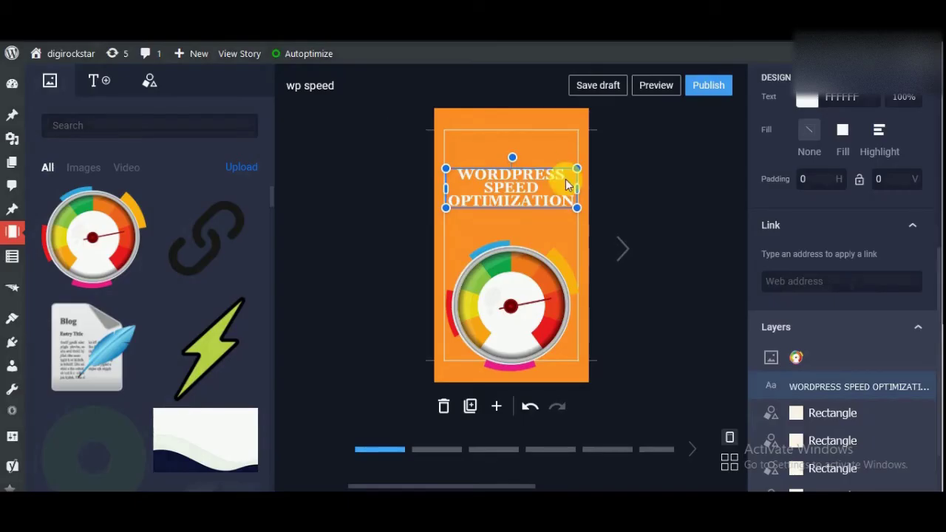
left_click(784, 287)
key("ctrl+v")
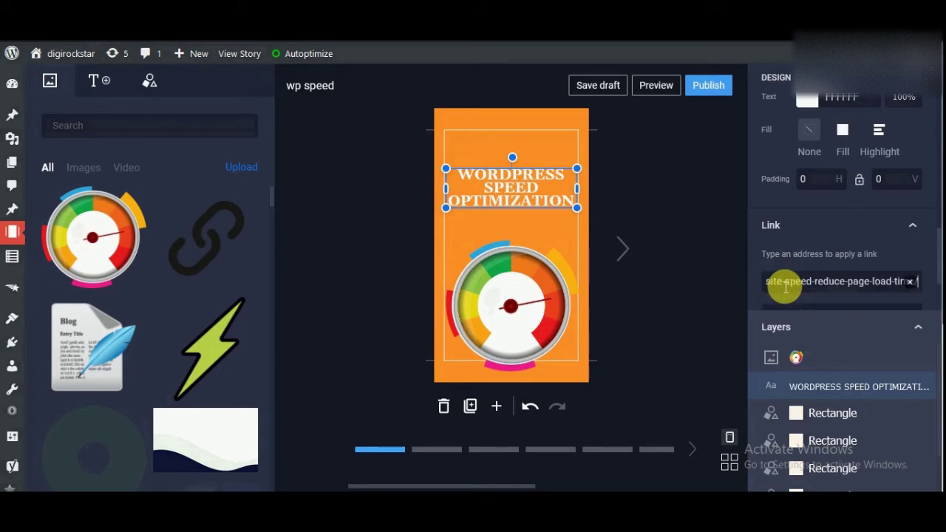
scroll(937, 268, "down", 1)
scroll(937, 267, "down", 1)
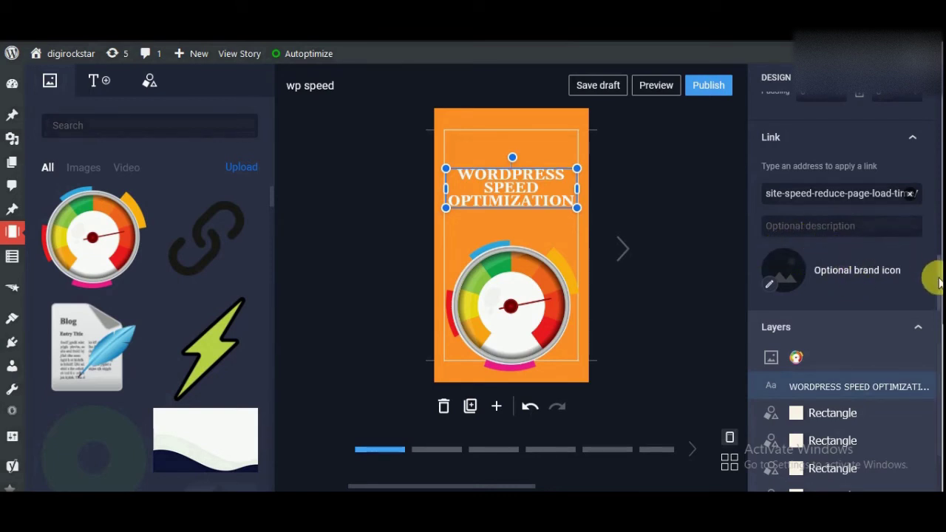
left_click_drag(936, 277, 938, 84)
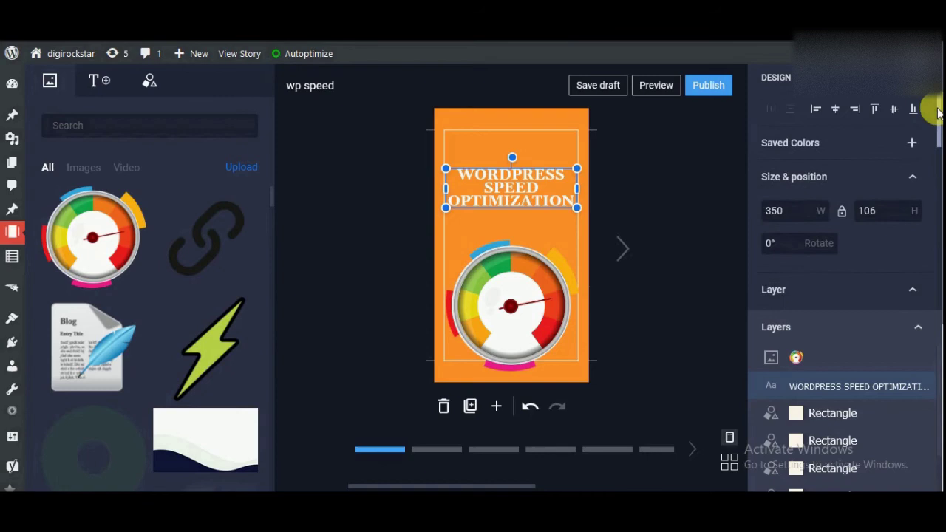
Step: Save the story as a draft and preview its cover page
left_click(621, 89)
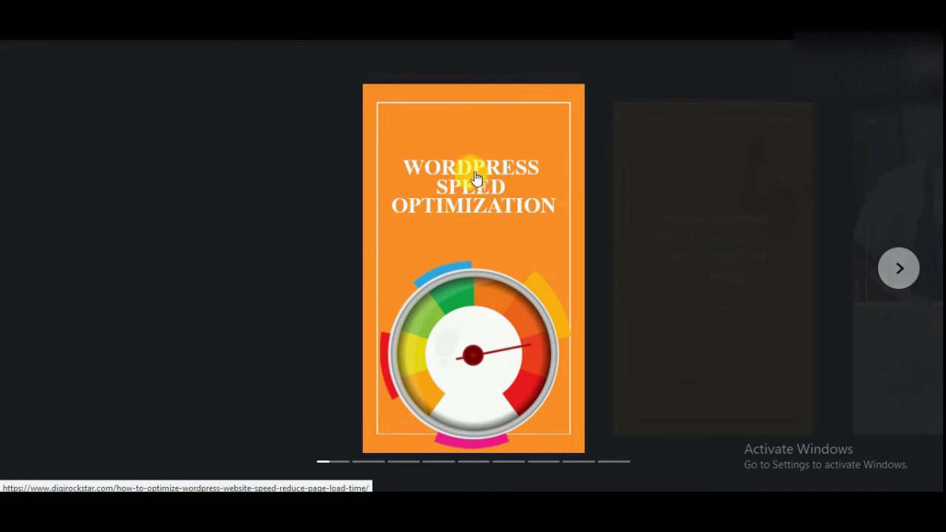
Step: Test the WORDPRESS SPEED OPTIMIZATION heading's link in the story preview
left_click(475, 176)
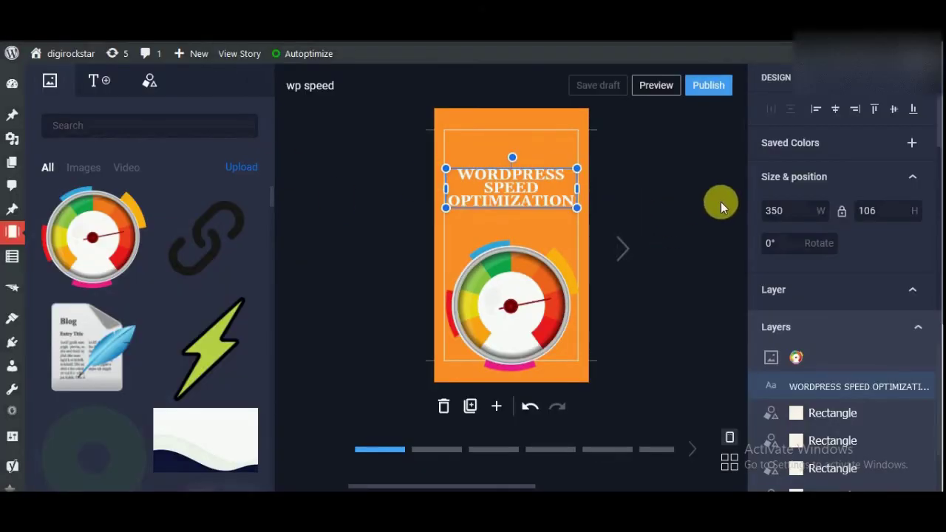
Step: Publish the wp speed story and include it in a new post that uses the default editor
left_click(717, 87)
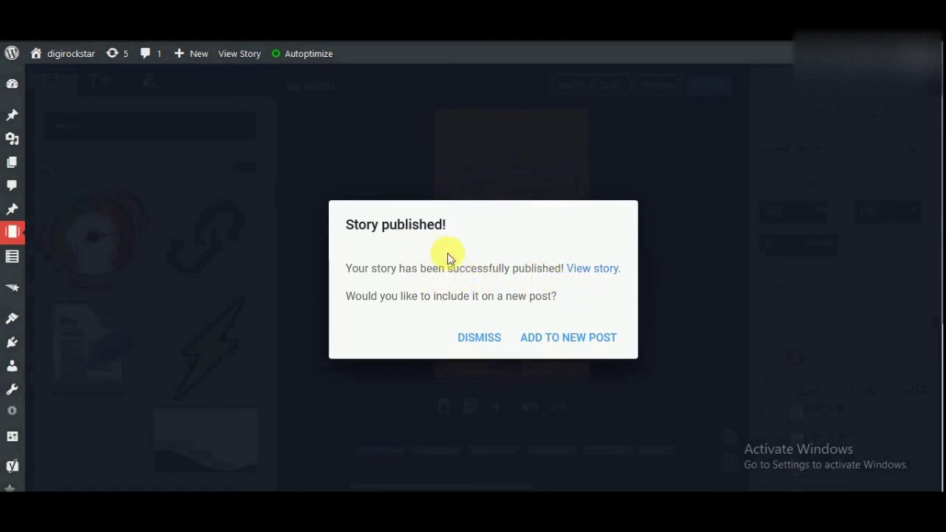
left_click(569, 340)
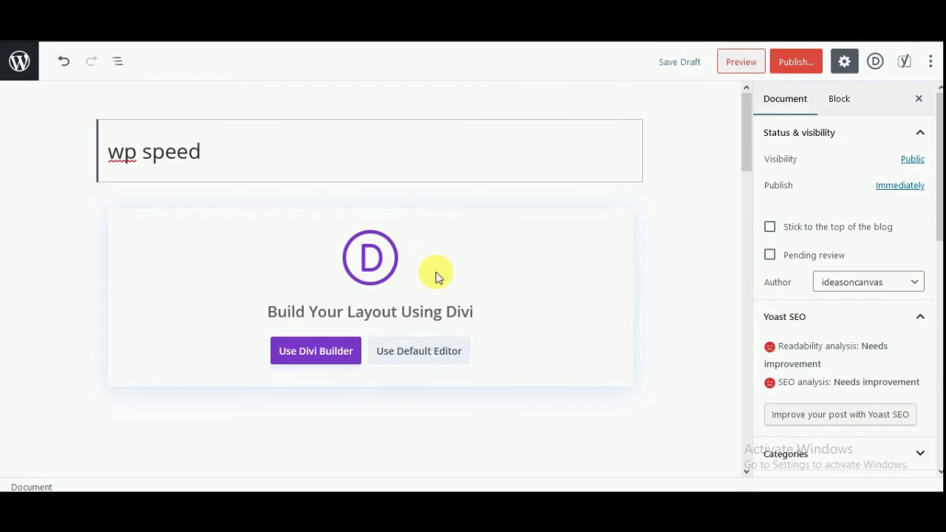
left_click(422, 354)
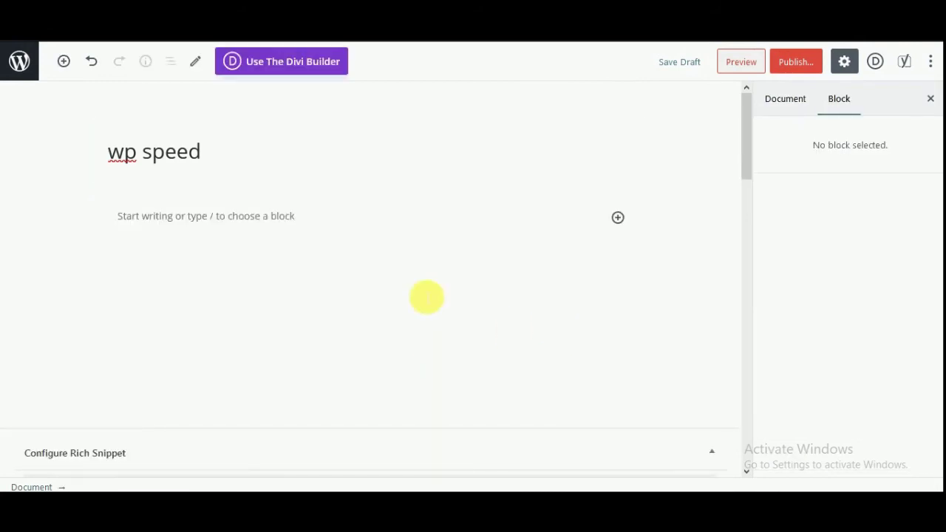
Step: Search the post's blocks for "stor" and insert a Web Story block below the title
left_click(618, 217)
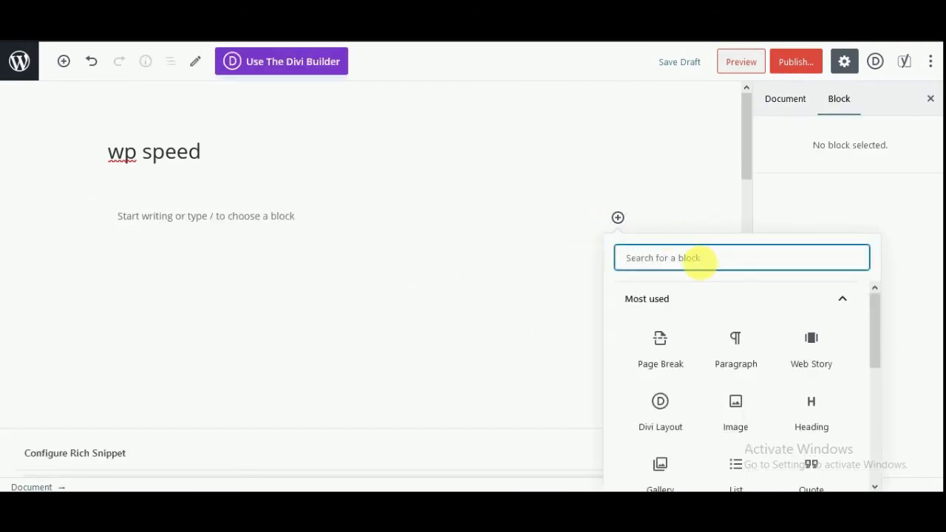
type("sli")
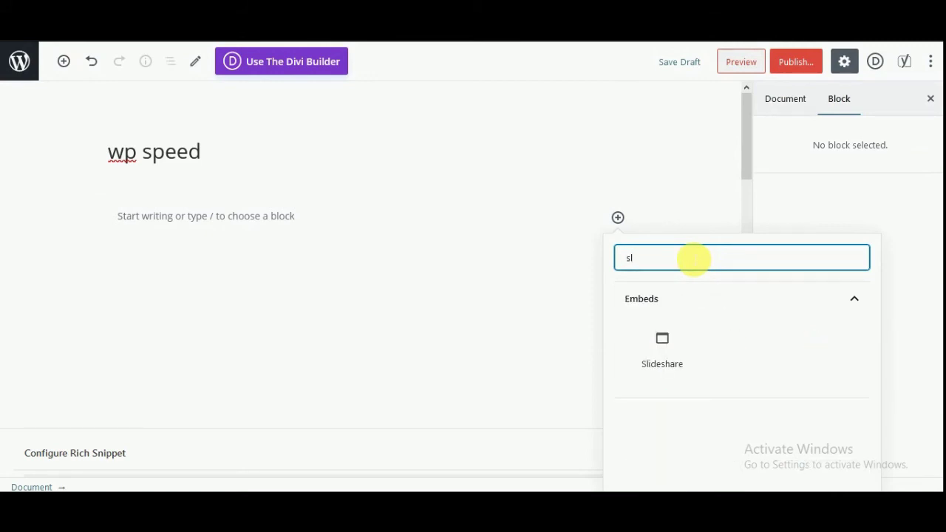
key("BackSpace")
type("t")
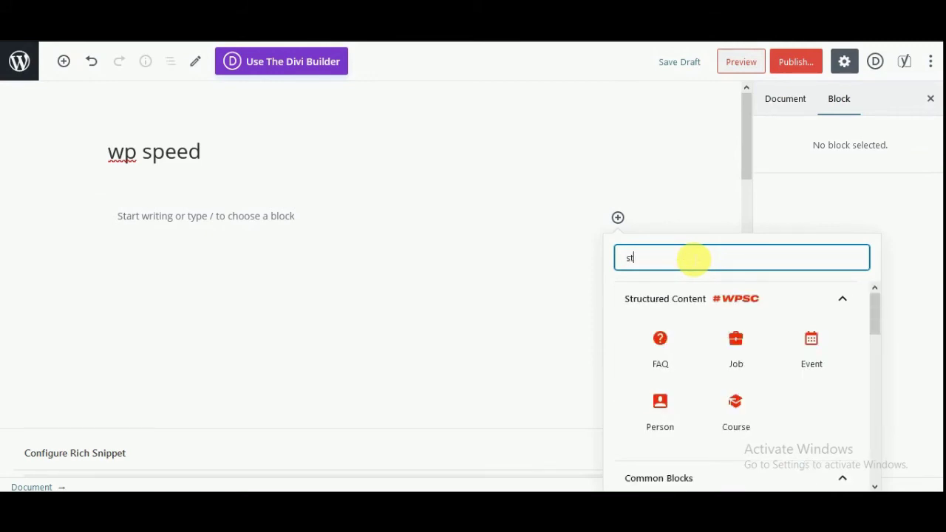
type("or")
left_click(672, 349)
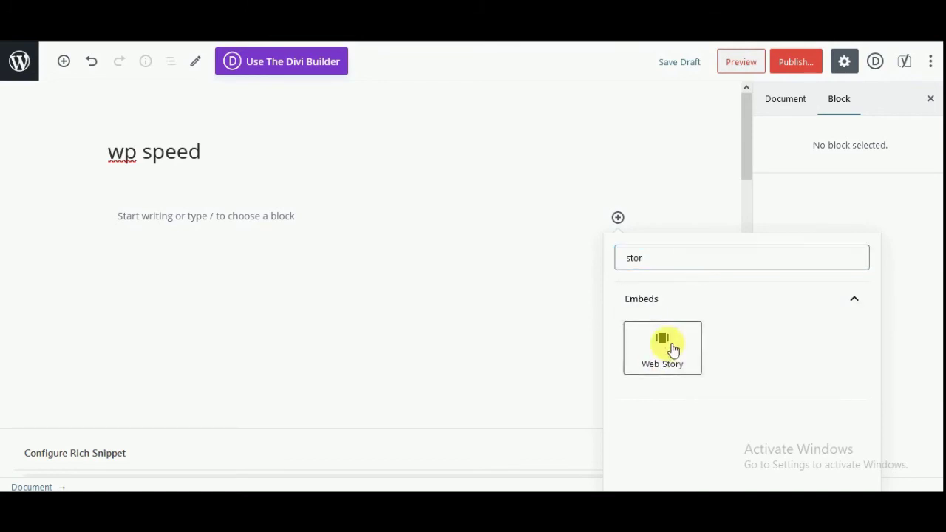
left_click(673, 348)
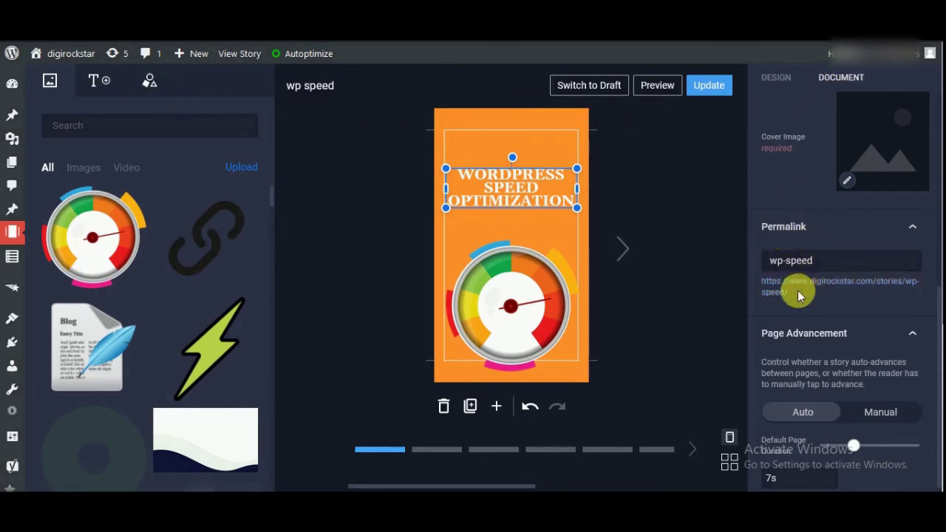
triple_click(770, 290)
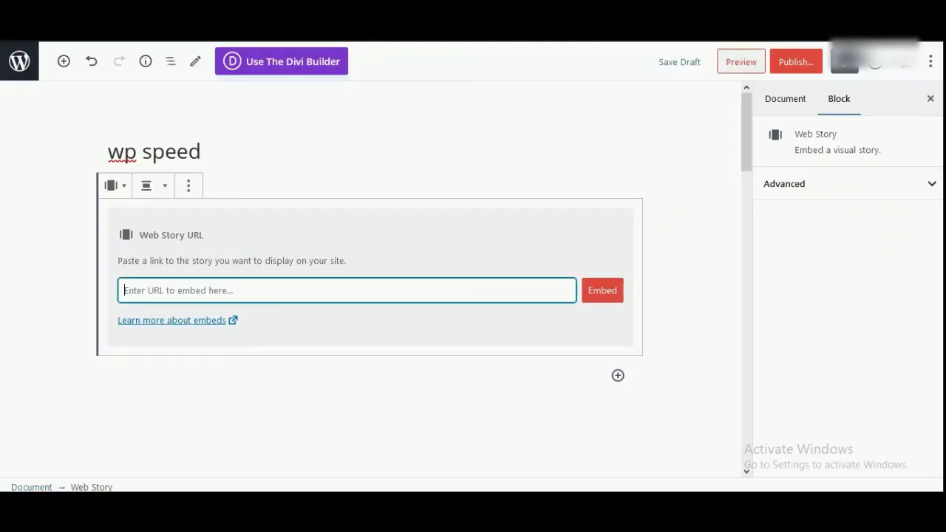
type("https://www.digirockstar.com/stories/wp-speed/")
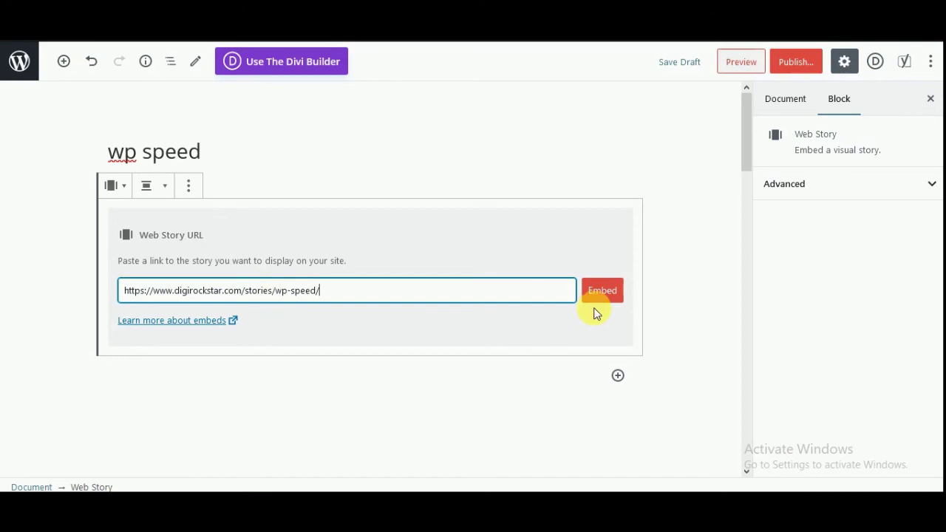
left_click(603, 294)
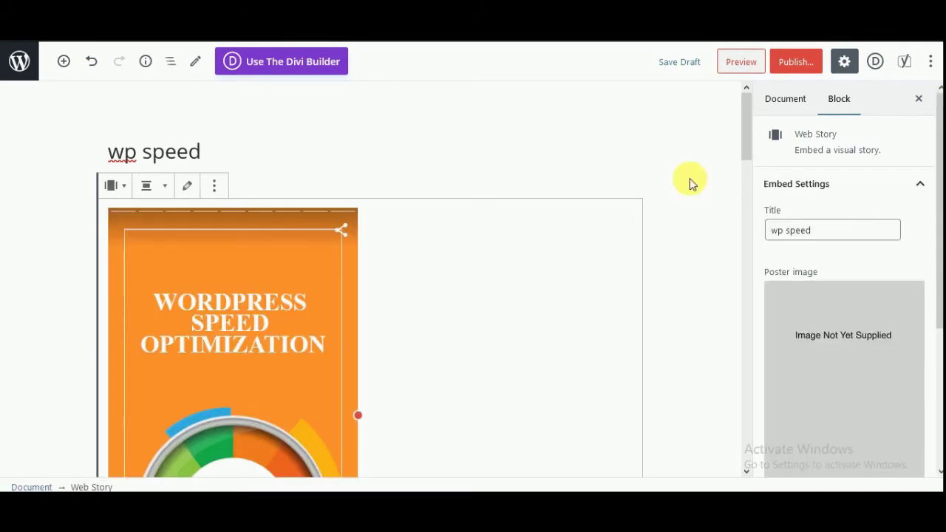
left_click(796, 63)
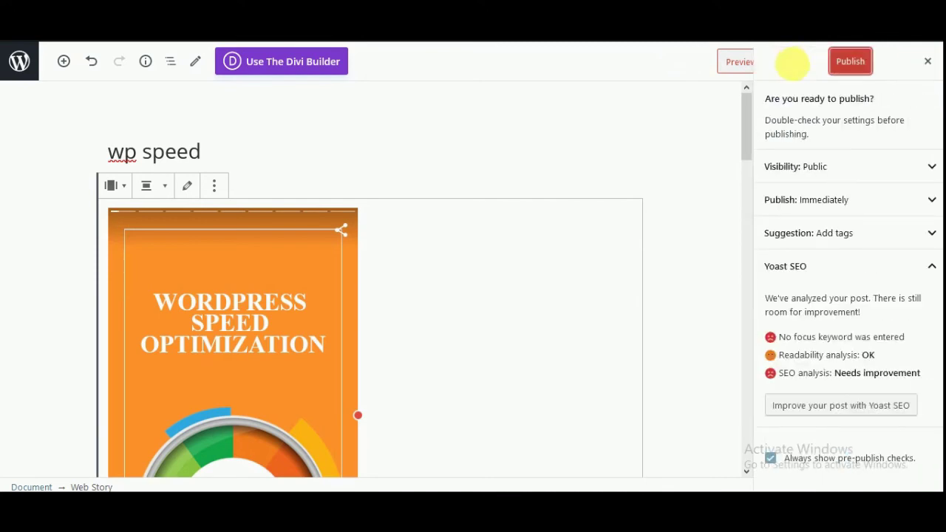
left_click(851, 62)
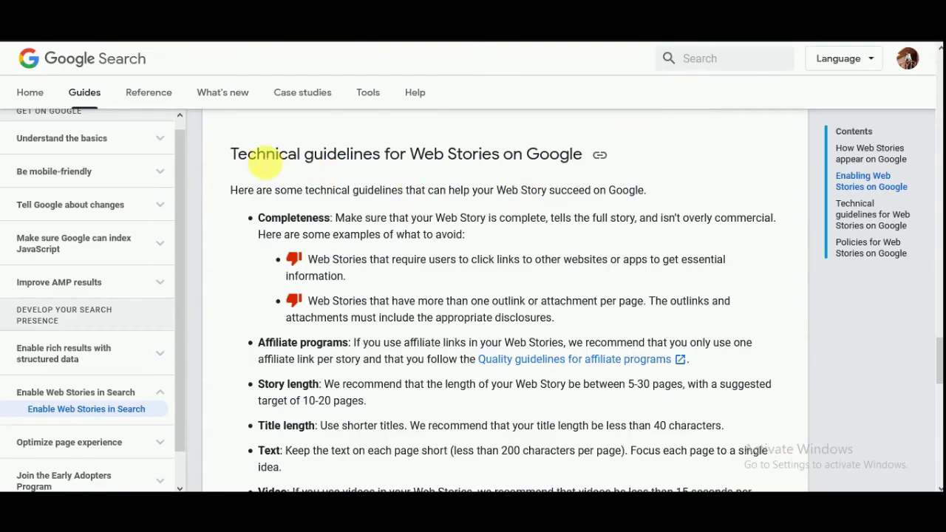
Step: Switch to Google's Web Stories guide and review the technical guidelines on completeness, title length, text and video, plus how stories appear on Google
left_click_drag(240, 160, 514, 158)
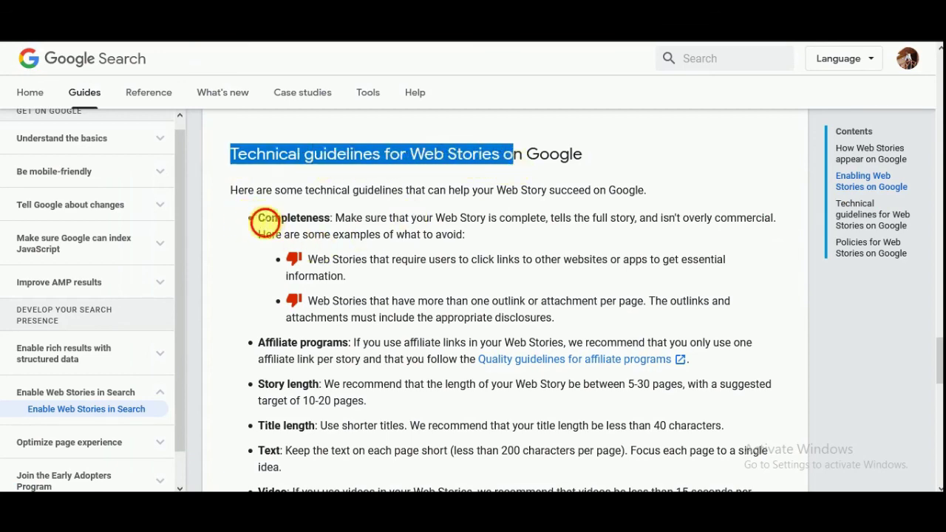
left_click_drag(265, 220, 334, 219)
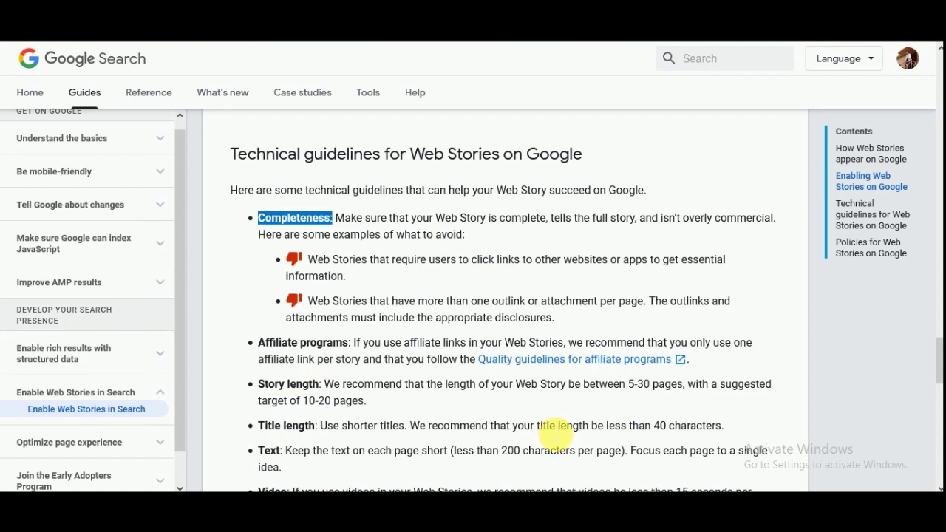
left_click_drag(550, 426, 745, 421)
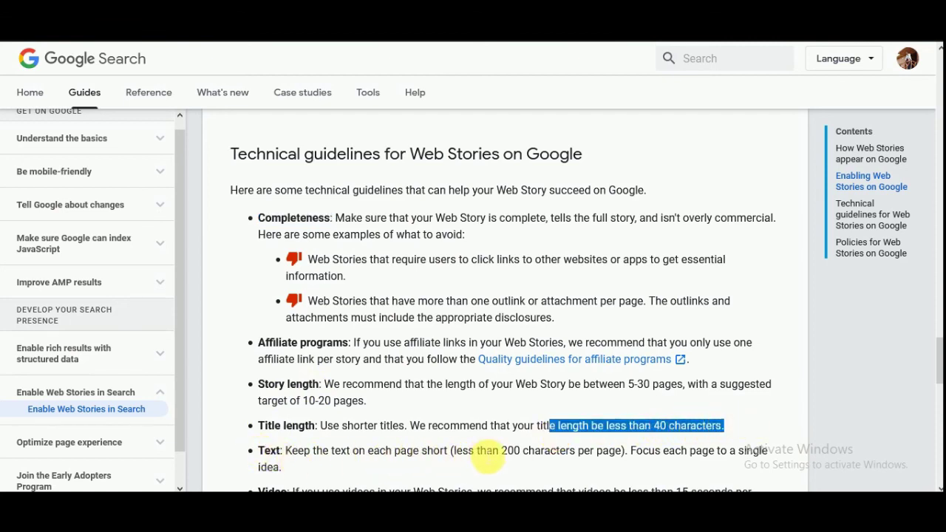
left_click_drag(480, 453, 609, 452)
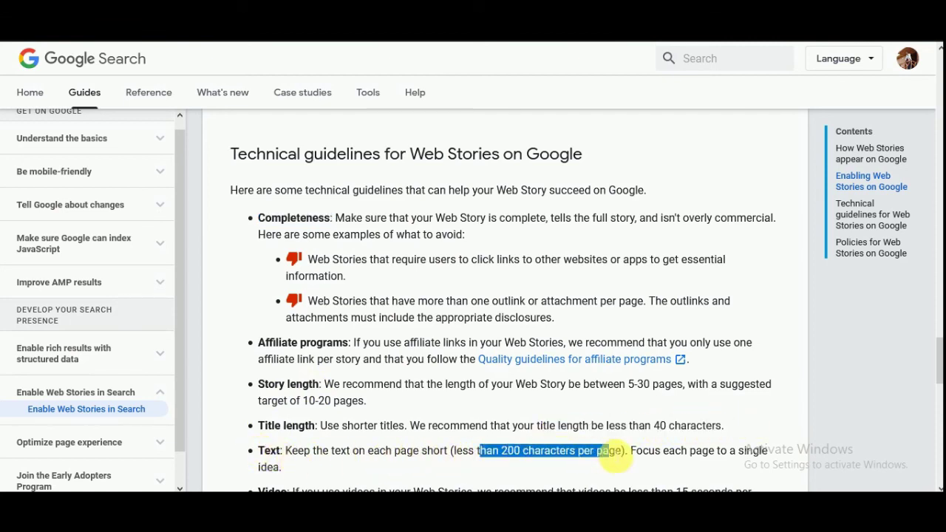
left_click(717, 416)
scroll(717, 415, "down", 2)
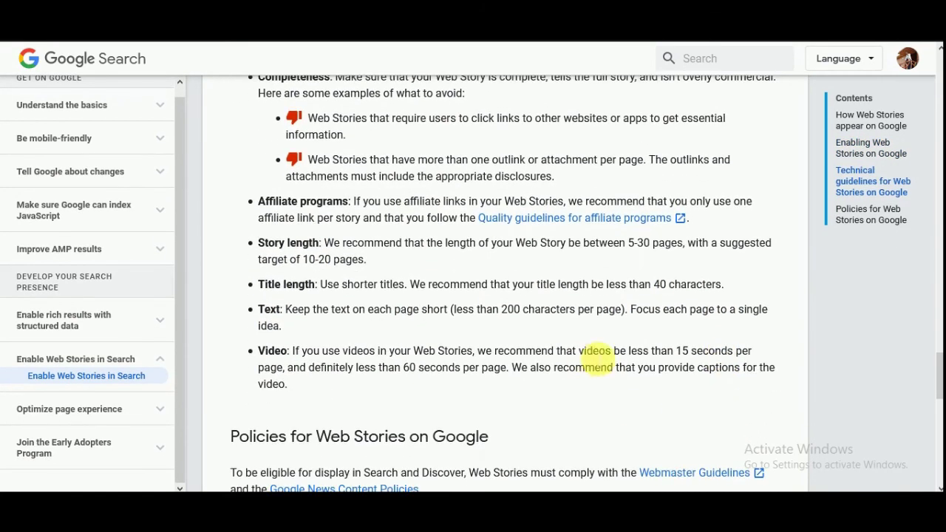
left_click_drag(588, 353, 738, 354)
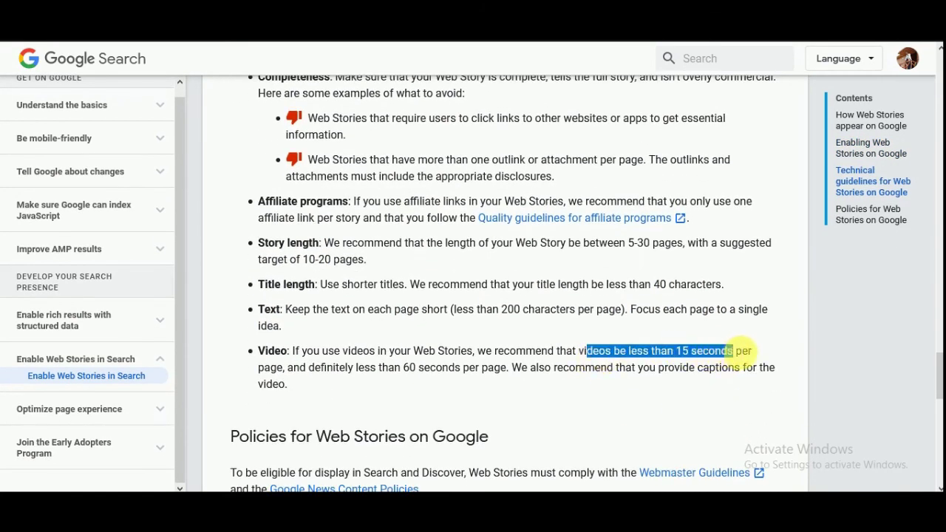
left_click(627, 293)
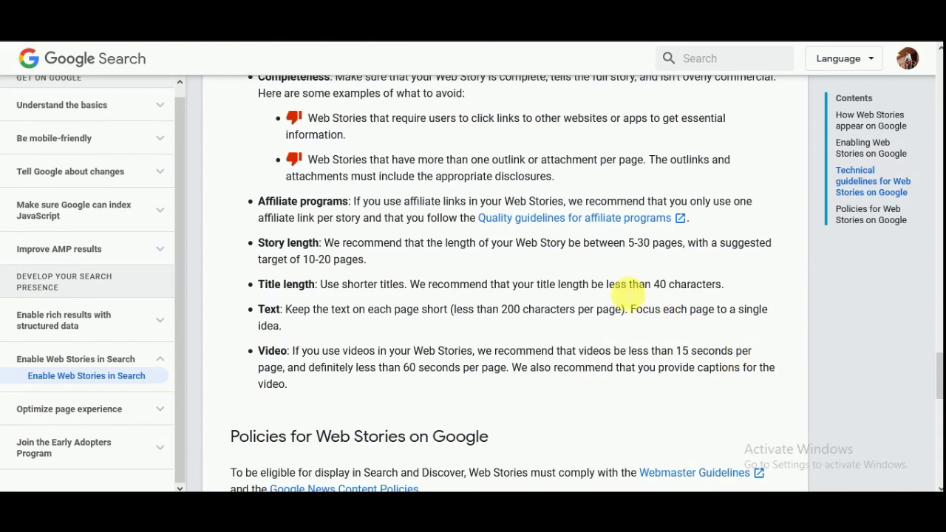
scroll(624, 292, "up", 5)
scroll(623, 294, "up", 10)
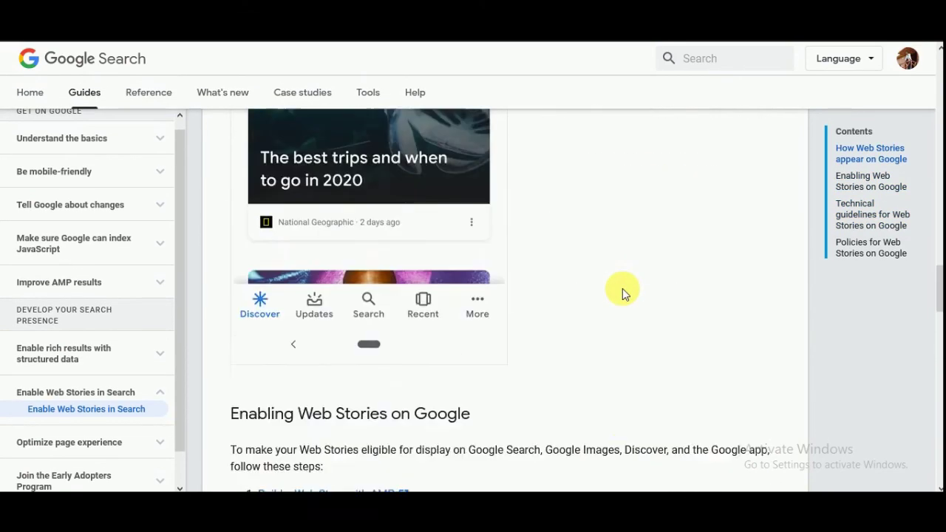
scroll(623, 293, "down", 2)
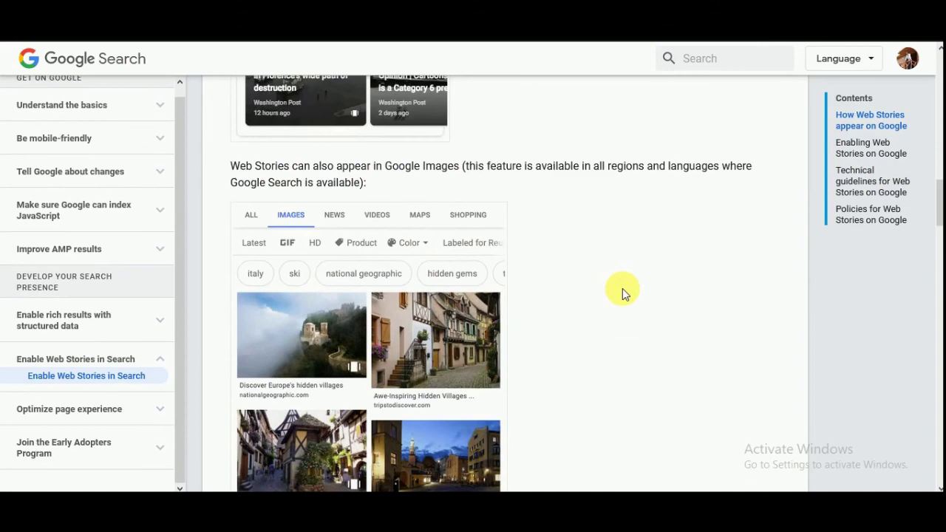